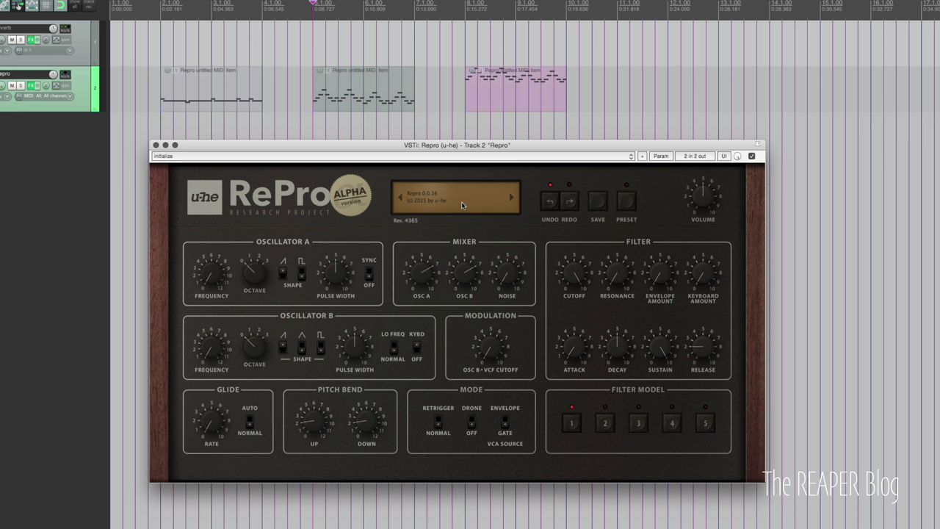
Step: Set oscillator A to frequency 0 and octave 1, and turn on hard sync
{"action": "left_click_drag", "start_coordinate": [210, 278], "coordinate": [209, 284]}
{"action": "left_click_drag", "start_coordinate": [210, 277], "coordinate": [209, 327]}
{"action": "left_click_drag", "start_coordinate": [241, 282], "coordinate": [239, 256]}
{"action": "left_click", "coordinate": [330, 273]}
{"action": "left_click", "coordinate": [371, 276]}
Step: Toggle oscillator B's low-frequency mode on and off, then turn the noise level down
{"action": "left_click", "coordinate": [394, 347]}
{"action": "left_click", "coordinate": [397, 350]}
{"action": "left_click_drag", "start_coordinate": [505, 273], "coordinate": [504, 340]}
Step: Turn off oscillator B's saw, check the ValhallaRoom reverb, and mute then unmute the reverb track
{"action": "left_click", "coordinate": [284, 350]}
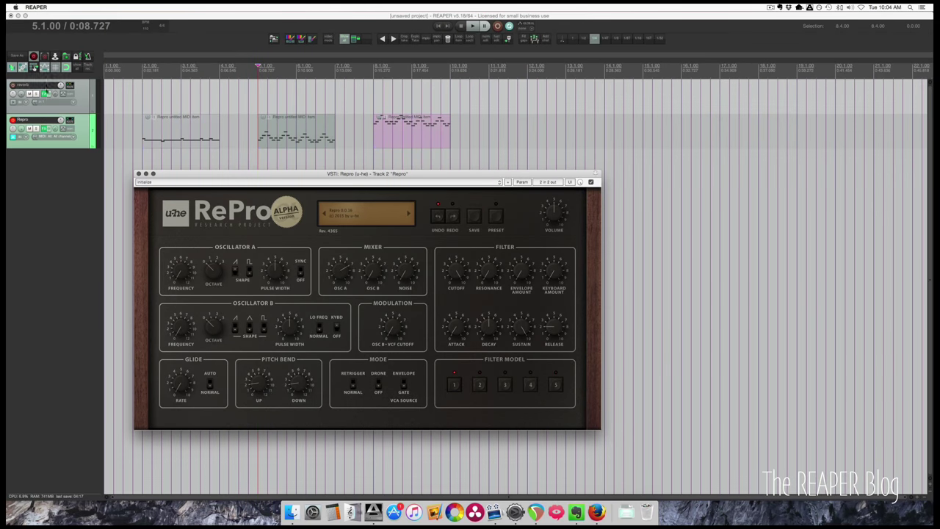
{"action": "left_click", "coordinate": [46, 94]}
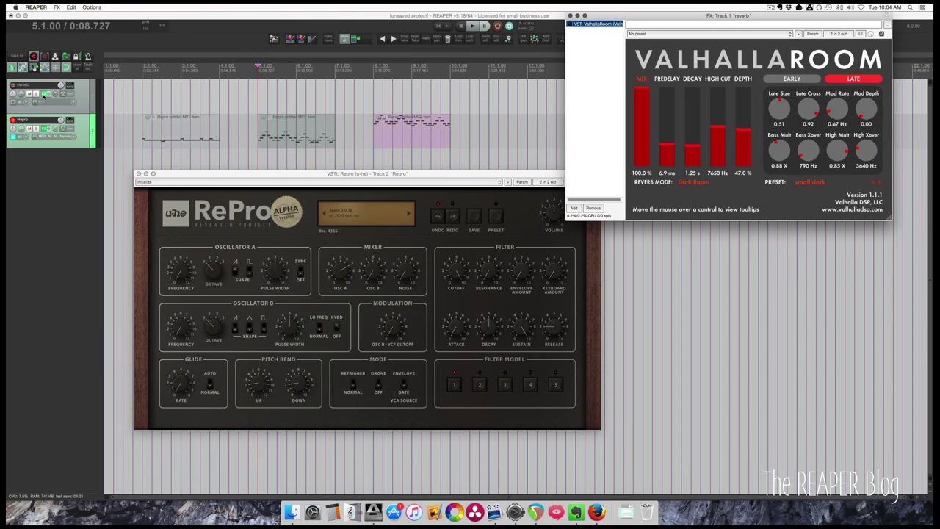
{"action": "left_click", "coordinate": [46, 94]}
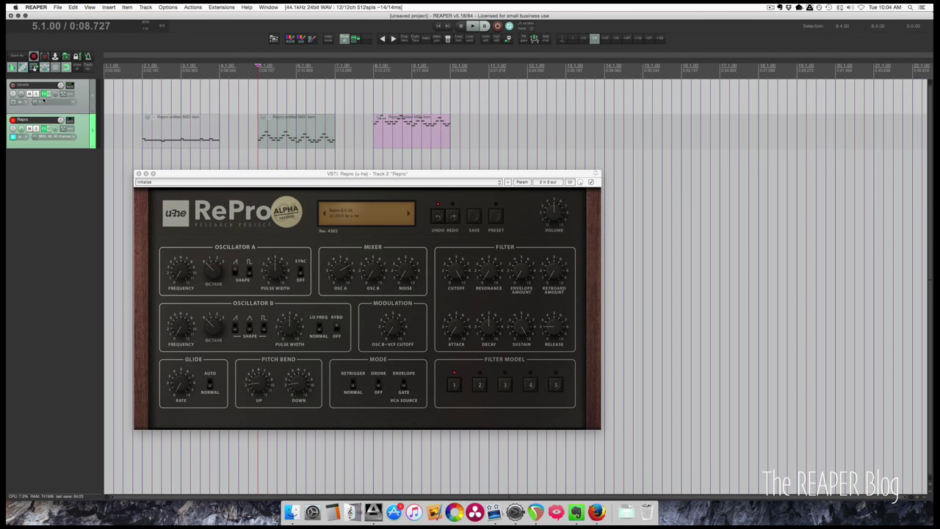
{"action": "left_click", "coordinate": [30, 94]}
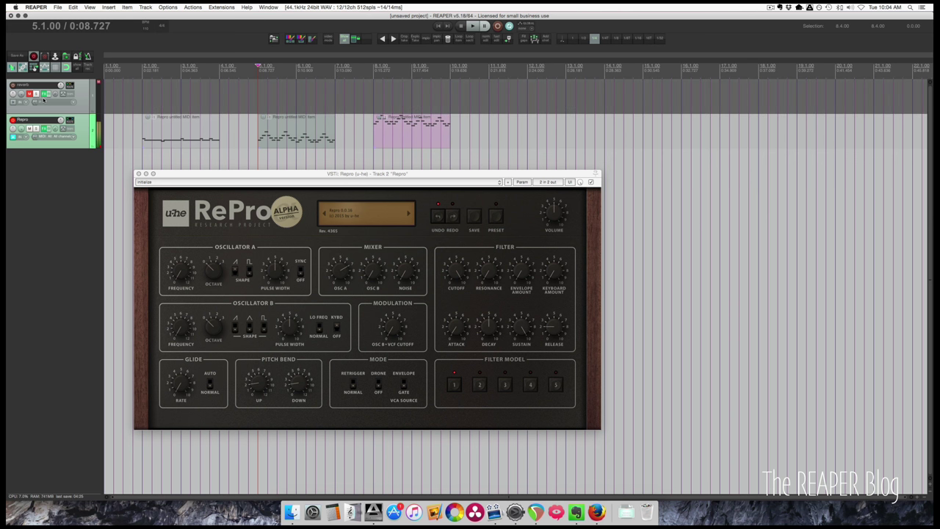
{"action": "left_click", "coordinate": [29, 94]}
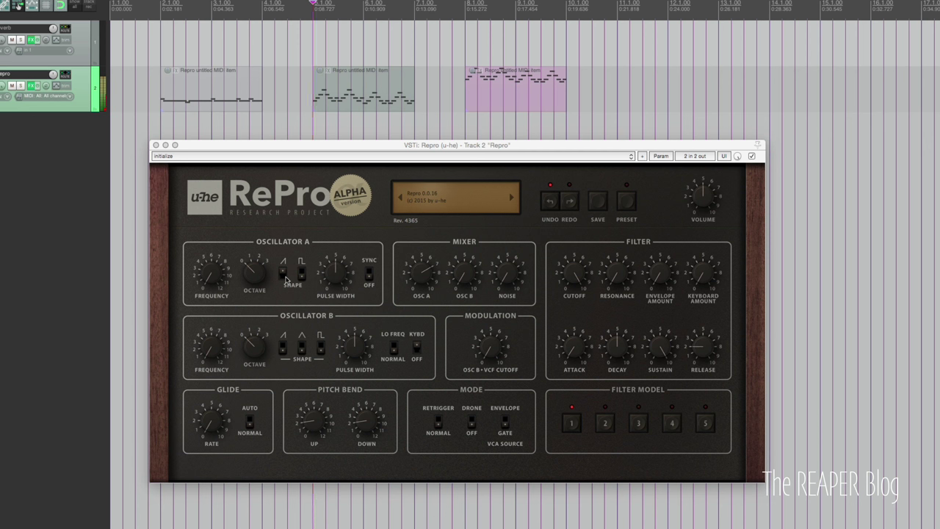
Step: Raise oscillator A to octave 3, change its frequency, and enable its pulse wave with narrower width
{"action": "left_click", "coordinate": [251, 270]}
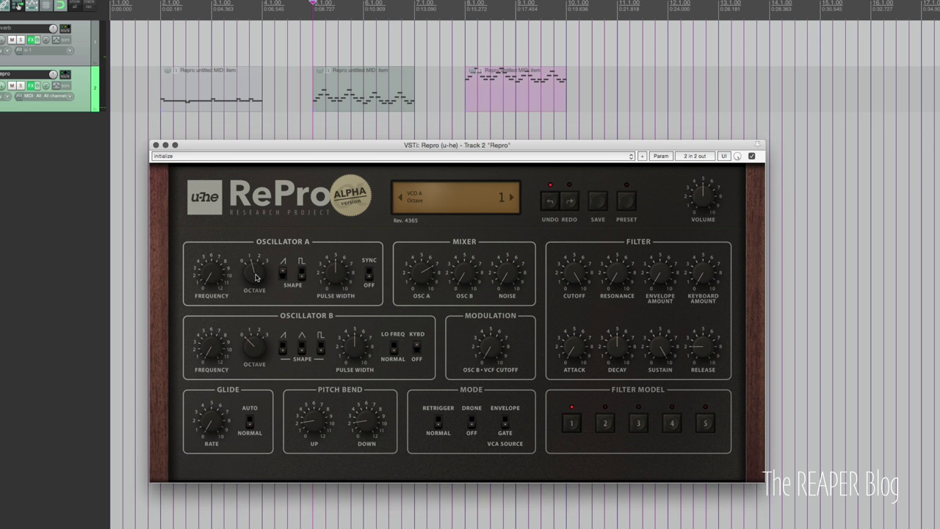
{"action": "left_click_drag", "start_coordinate": [256, 277], "coordinate": [257, 219]}
{"action": "left_click_drag", "start_coordinate": [210, 278], "coordinate": [213, 20]}
{"action": "left_click", "coordinate": [283, 275]}
{"action": "left_click_drag", "start_coordinate": [336, 276], "coordinate": [325, 293]}
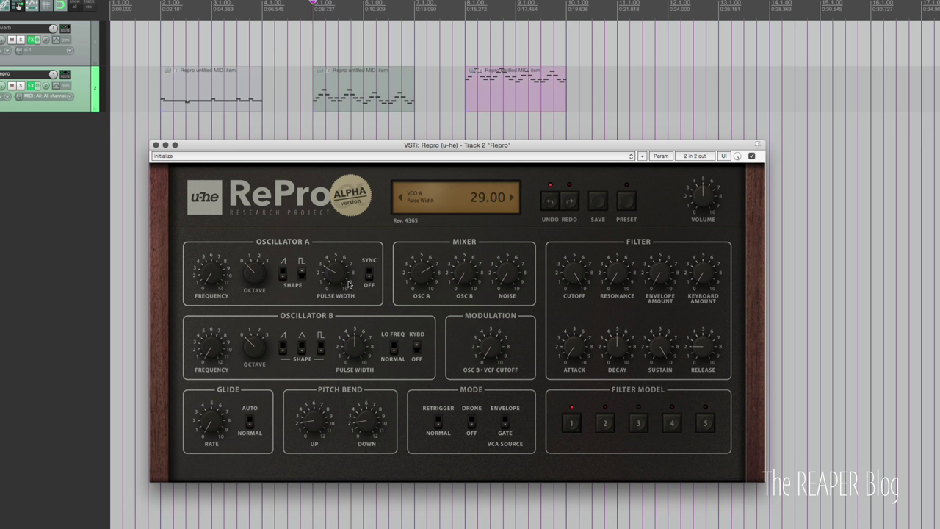
Step: Raise oscillator B's mix level, enable its pulse wave at width 67, and turn hard sync on
{"action": "left_click_drag", "start_coordinate": [461, 272], "coordinate": [462, 223]}
{"action": "left_click", "coordinate": [326, 347]}
{"action": "mouse_move", "coordinate": [351, 354]}
{"action": "left_mouse_down"}
{"action": "mouse_move", "coordinate": [356, 309]}
{"action": "mouse_move", "coordinate": [360, 336]}
{"action": "left_mouse_up"}
{"action": "left_click", "coordinate": [369, 273]}
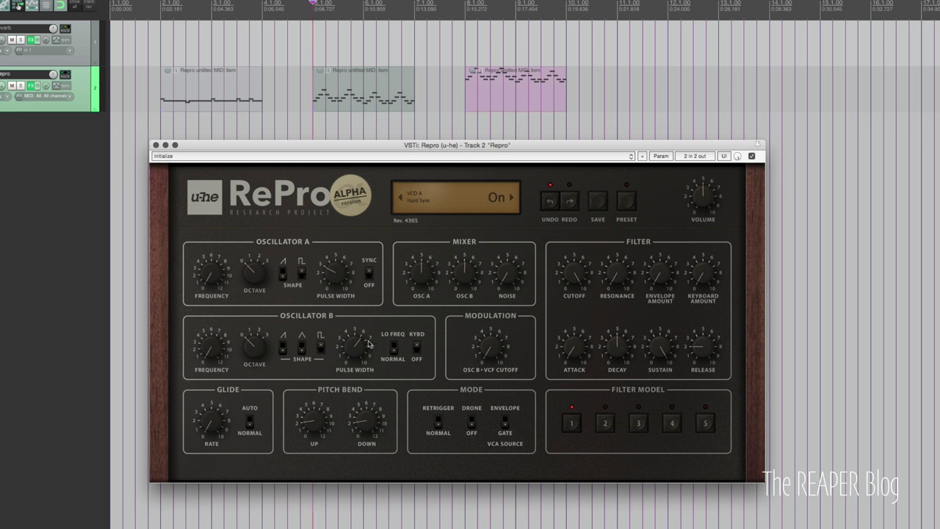
{"action": "left_click", "coordinate": [370, 277]}
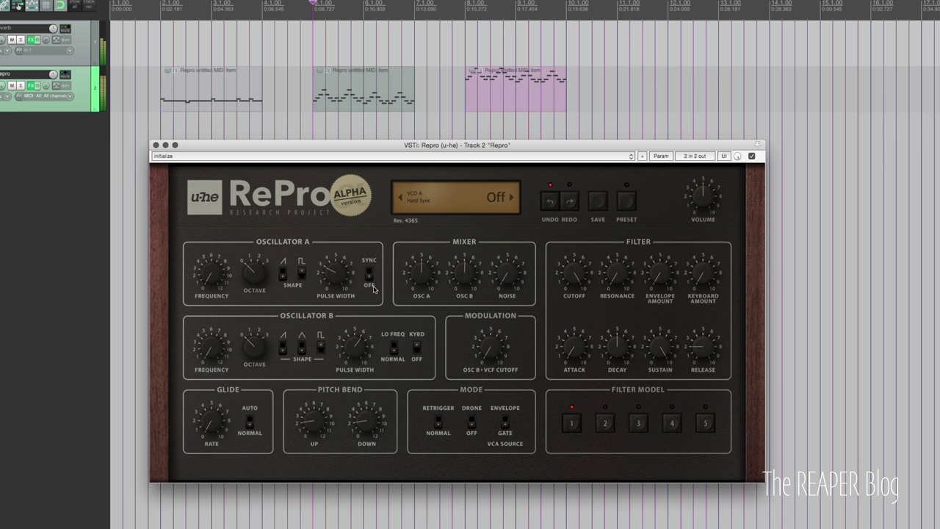
{"action": "left_click", "coordinate": [370, 273]}
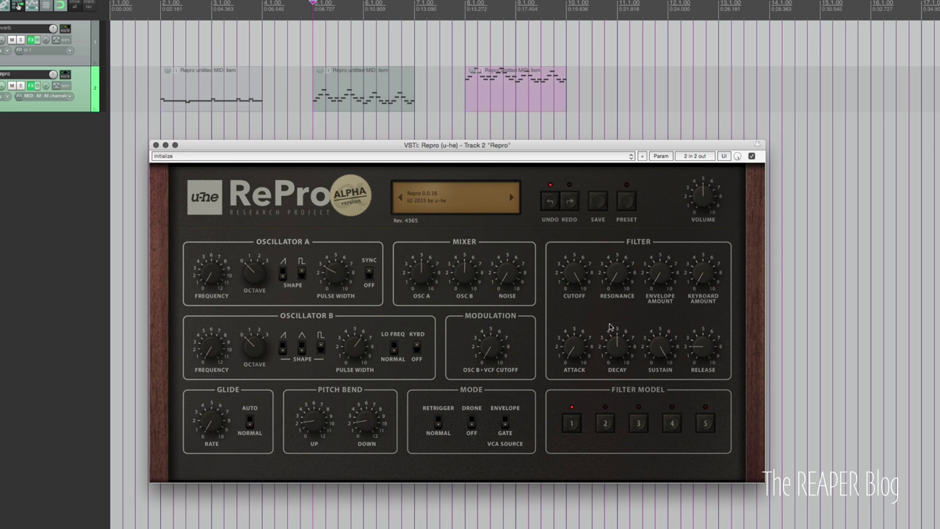
Step: Sweep the filter cutoff and resonance, ending with resonance at 68.5 and cutoff about 32
{"action": "left_click_drag", "start_coordinate": [577, 273], "coordinate": [582, 321]}
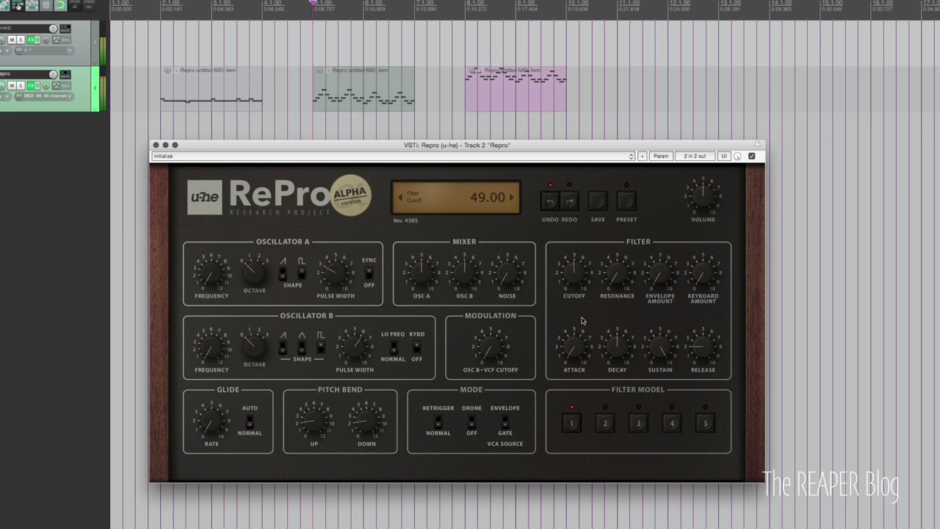
{"action": "left_click_drag", "start_coordinate": [582, 321], "coordinate": [629, 303]}
{"action": "mouse_move", "coordinate": [613, 268]}
{"action": "left_click_drag", "start_coordinate": [613, 268], "coordinate": [609, 240]}
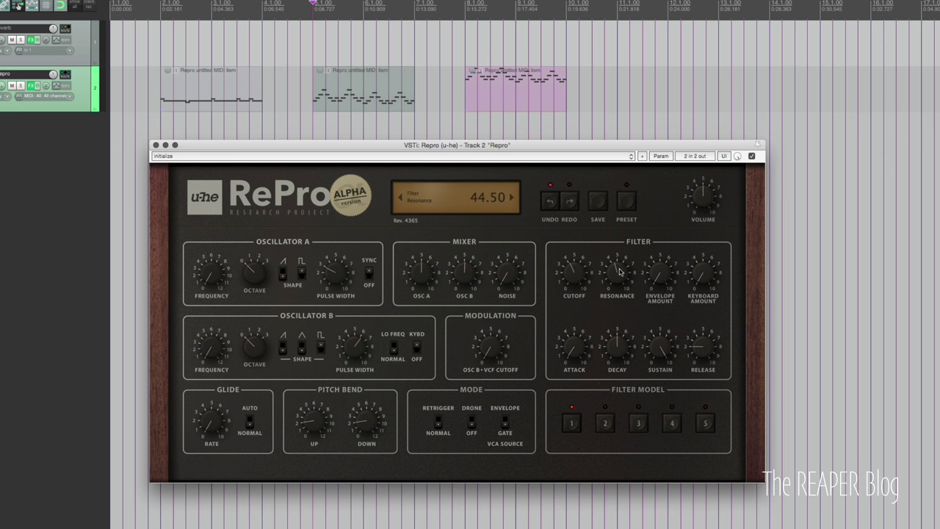
{"action": "left_click_drag", "start_coordinate": [619, 272], "coordinate": [619, 231]}
{"action": "left_click_drag", "start_coordinate": [621, 273], "coordinate": [621, 250]}
{"action": "left_click_drag", "start_coordinate": [575, 287], "coordinate": [575, 245]}
Step: Cycle through filter models 1 to 5 repeatedly, lowering the cutoff to 37.5 along the way
{"action": "left_click", "coordinate": [605, 423]}
{"action": "left_click", "coordinate": [637, 424]}
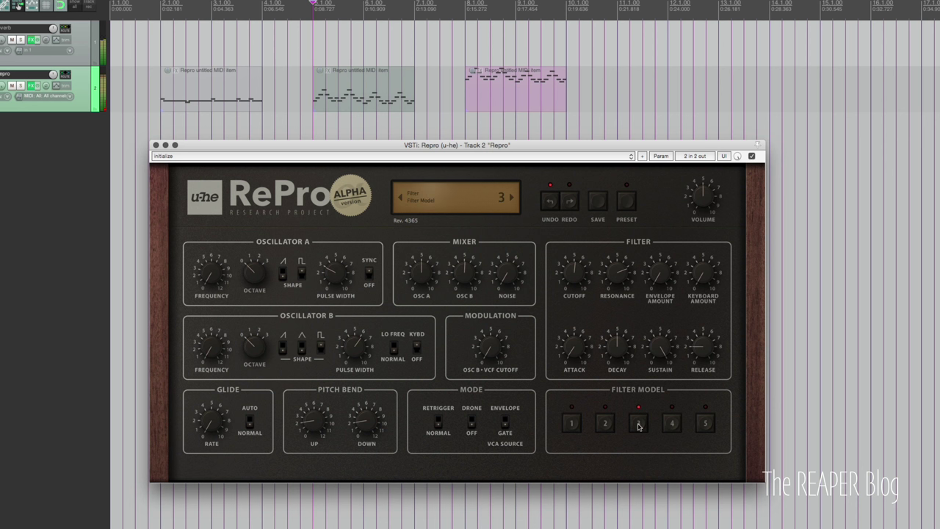
{"action": "left_click", "coordinate": [673, 424]}
{"action": "left_click", "coordinate": [706, 426]}
{"action": "left_click_drag", "start_coordinate": [575, 276], "coordinate": [628, 371]}
{"action": "left_click", "coordinate": [574, 424]}
{"action": "left_click", "coordinate": [639, 423]}
{"action": "left_click", "coordinate": [674, 424]}
{"action": "left_click", "coordinate": [606, 425]}
{"action": "left_click", "coordinate": [639, 424]}
{"action": "left_click", "coordinate": [703, 424]}
Step: Open the filter cutoff to 100 and set the filter attack, undoing an accidental fade-in on the third MIDI item
{"action": "mouse_move", "coordinate": [571, 276]}
{"action": "left_mouse_down"}
{"action": "mouse_move", "coordinate": [567, 285]}
{"action": "mouse_move", "coordinate": [576, 281]}
{"action": "left_mouse_up"}
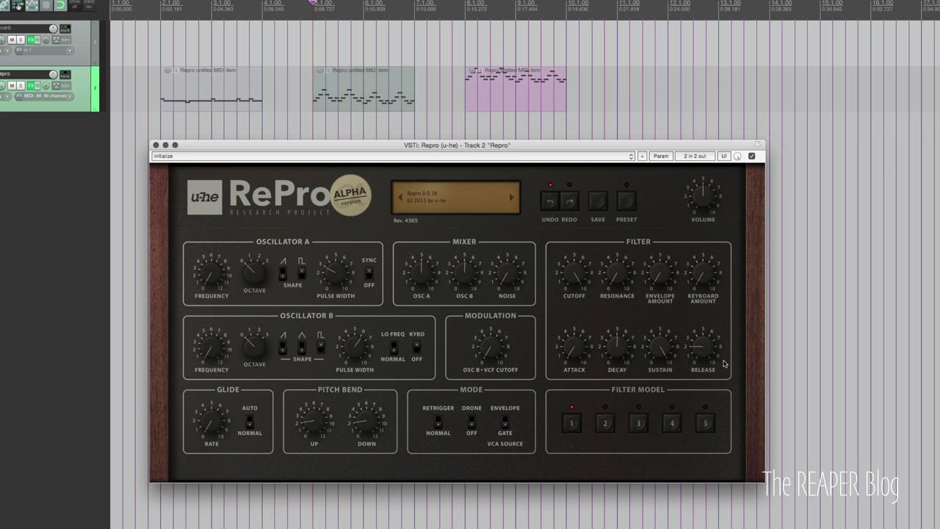
{"action": "left_click_drag", "start_coordinate": [573, 347], "coordinate": [571, 398]}
{"action": "mouse_move", "coordinate": [468, 66]}
{"action": "left_mouse_down"}
{"action": "mouse_move", "coordinate": [535, 69]}
{"action": "mouse_move", "coordinate": [468, 68]}
{"action": "left_mouse_up"}
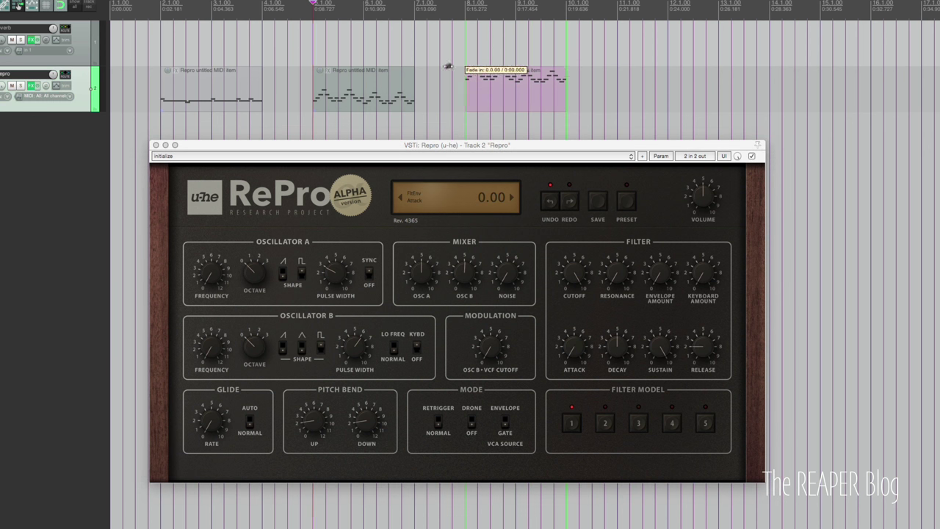
{"action": "left_click_drag", "start_coordinate": [577, 349], "coordinate": [575, 294]}
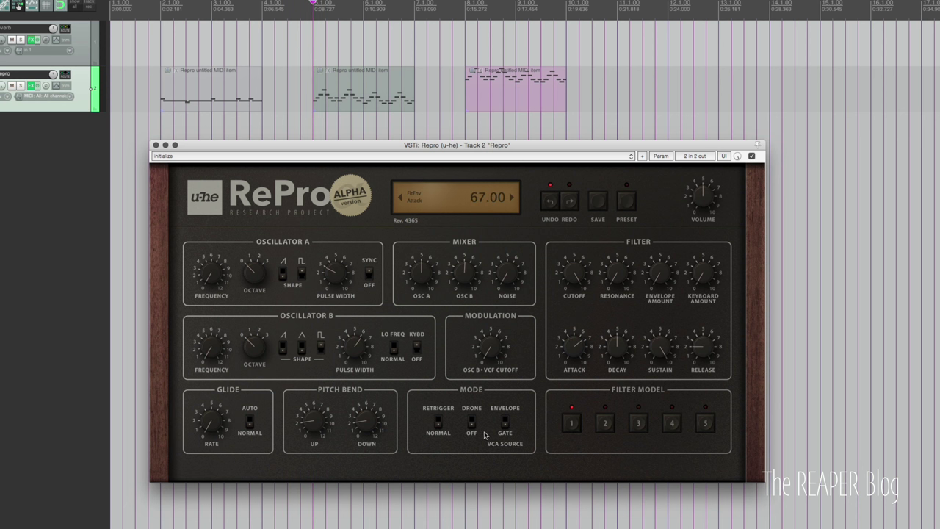
Step: Try the retrigger and amplifier modulation options, then sweep the filter attack to 0 and back to 83
{"action": "left_click", "coordinate": [439, 422]}
{"action": "left_click", "coordinate": [505, 421]}
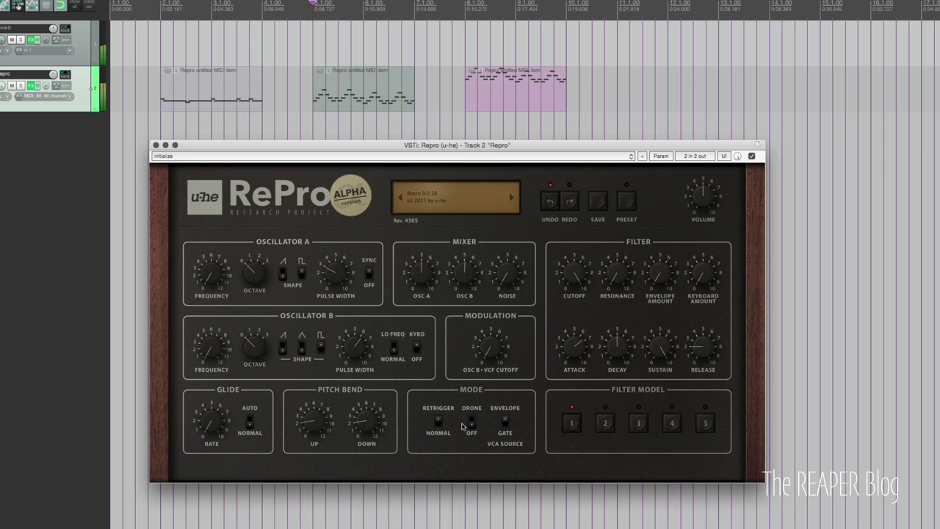
{"action": "mouse_move", "coordinate": [578, 345]}
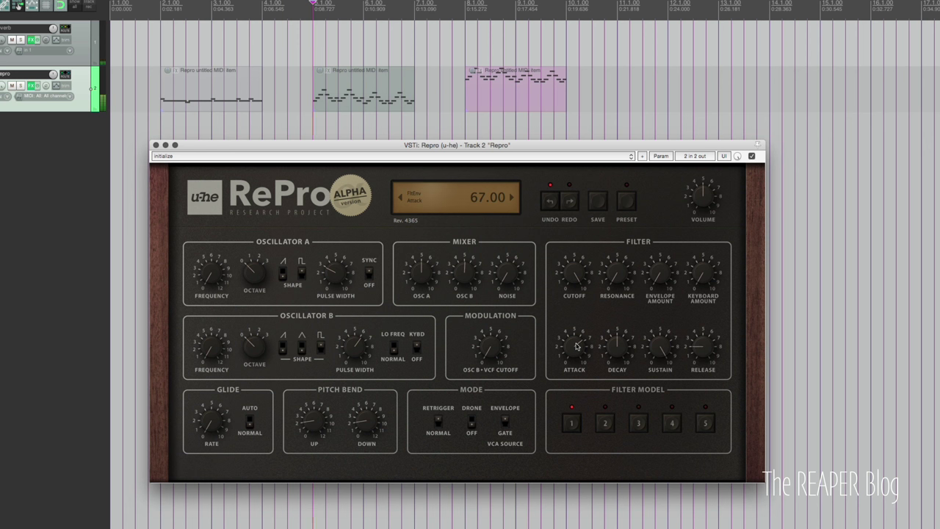
{"action": "left_click_drag", "start_coordinate": [577, 345], "coordinate": [577, 426]}
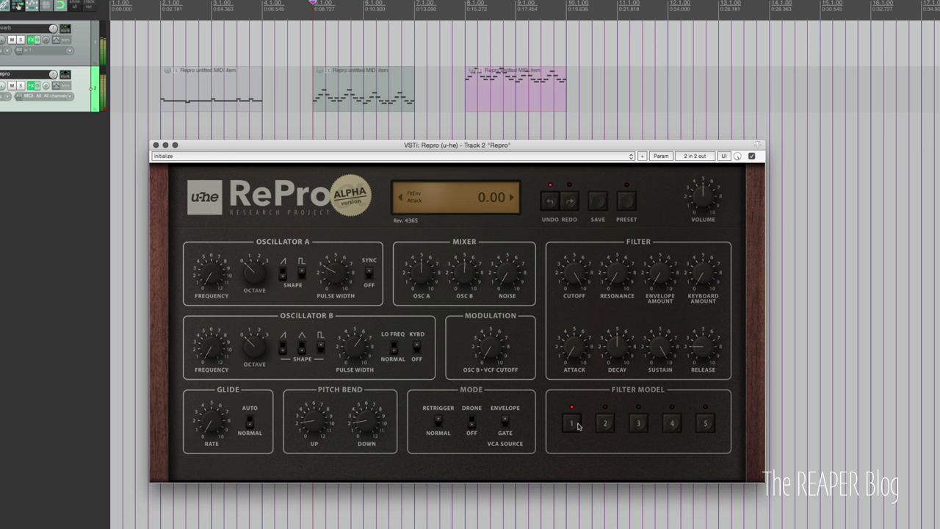
{"action": "left_click_drag", "start_coordinate": [578, 426], "coordinate": [569, 332]}
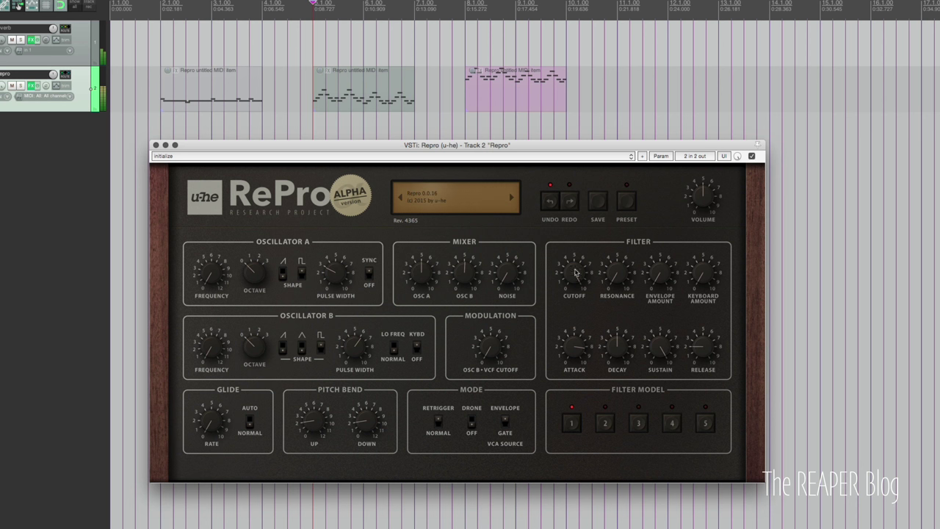
Step: Lower the filter cutoff to about 47.5 and shape the filter envelope decay to around 47
{"action": "left_click_drag", "start_coordinate": [584, 277], "coordinate": [604, 368]}
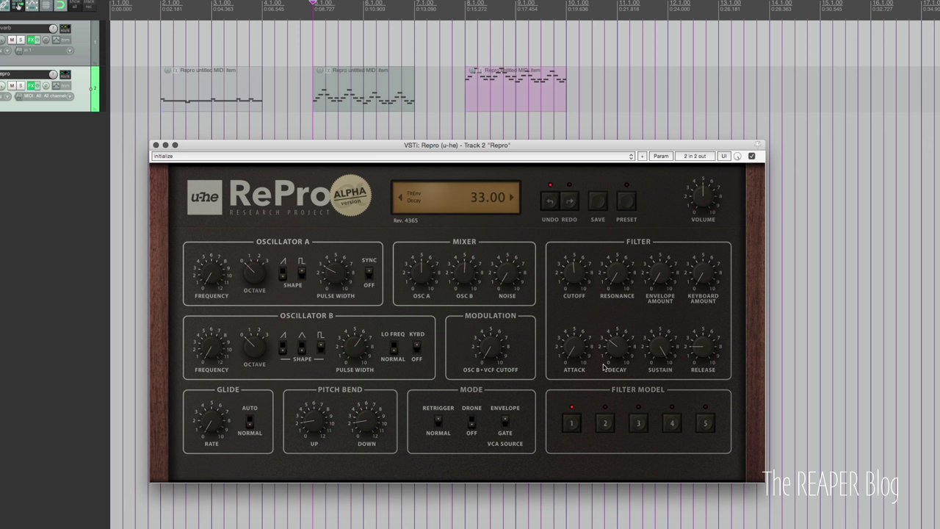
{"action": "left_click_drag", "start_coordinate": [706, 334], "coordinate": [707, 358]}
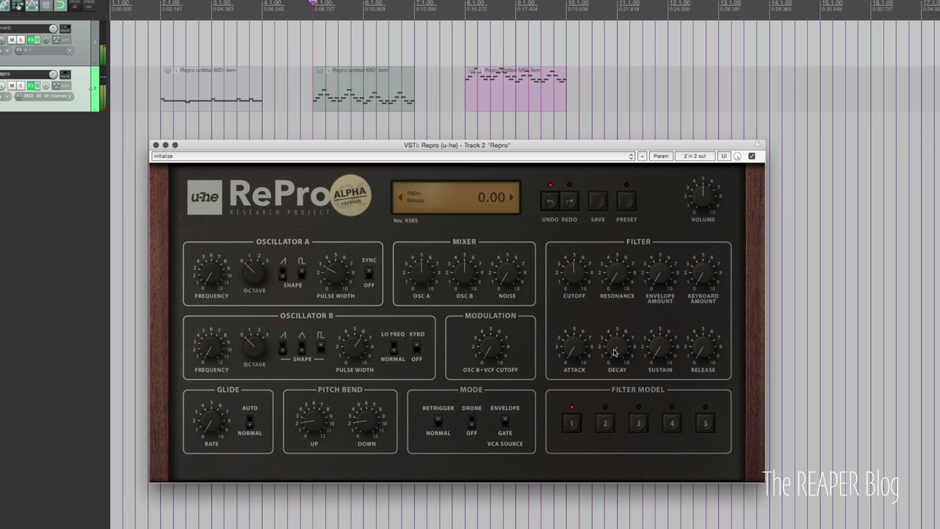
{"action": "left_click_drag", "start_coordinate": [617, 356], "coordinate": [615, 312]}
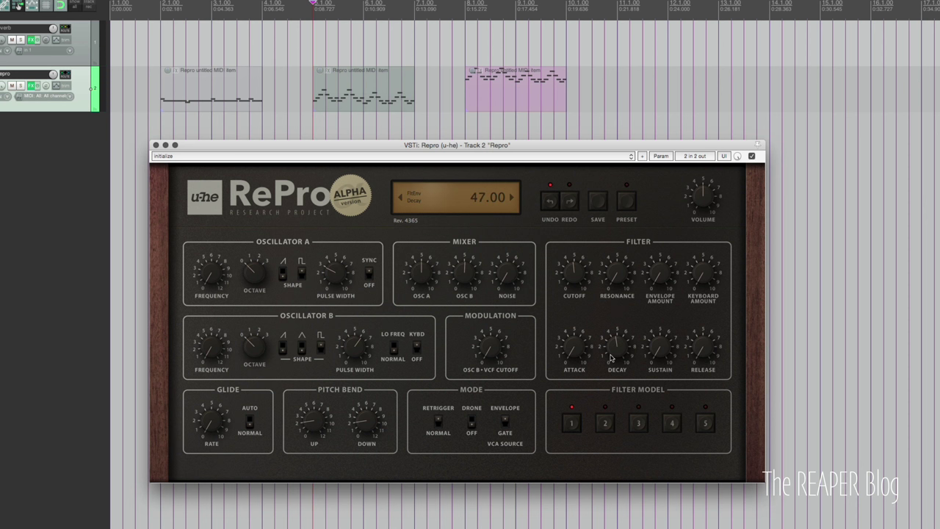
{"action": "left_click_drag", "start_coordinate": [617, 353], "coordinate": [618, 348]}
{"action": "left_click_drag", "start_coordinate": [620, 345], "coordinate": [622, 336]}
{"action": "left_click_drag", "start_coordinate": [657, 354], "coordinate": [607, 345]}
{"action": "left_click_drag", "start_coordinate": [628, 351], "coordinate": [621, 323]}
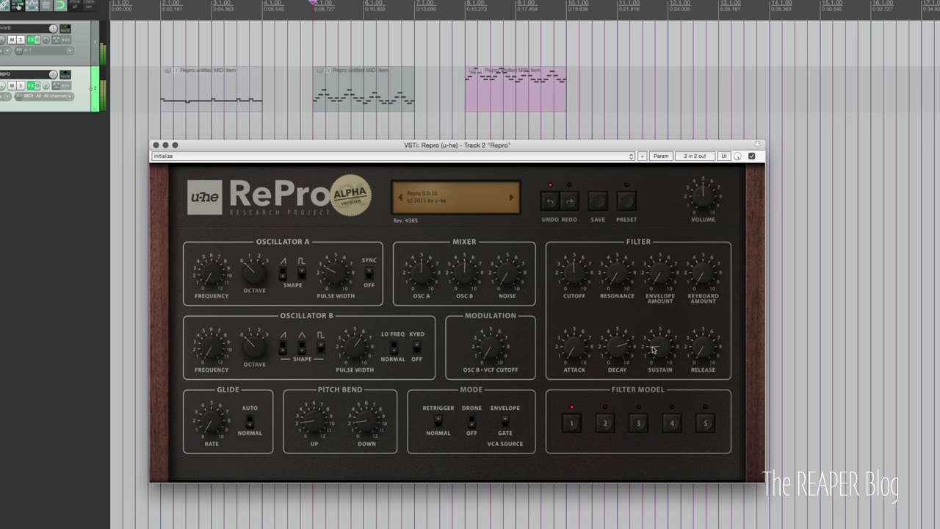
Step: Adjust filter envelope sustain to 94 and decay to 46.5, then start playback
{"action": "left_click_drag", "start_coordinate": [660, 353], "coordinate": [665, 301]}
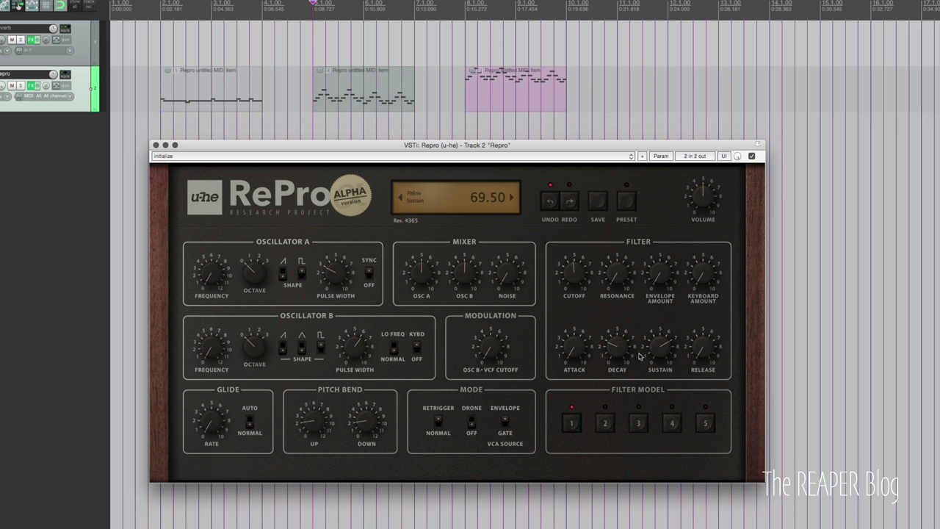
{"action": "left_click_drag", "start_coordinate": [620, 345], "coordinate": [628, 389]}
{"action": "left_click_drag", "start_coordinate": [668, 350], "coordinate": [667, 326]}
{"action": "left_click_drag", "start_coordinate": [607, 365], "coordinate": [610, 313]}
{"action": "key", "text": "space"}
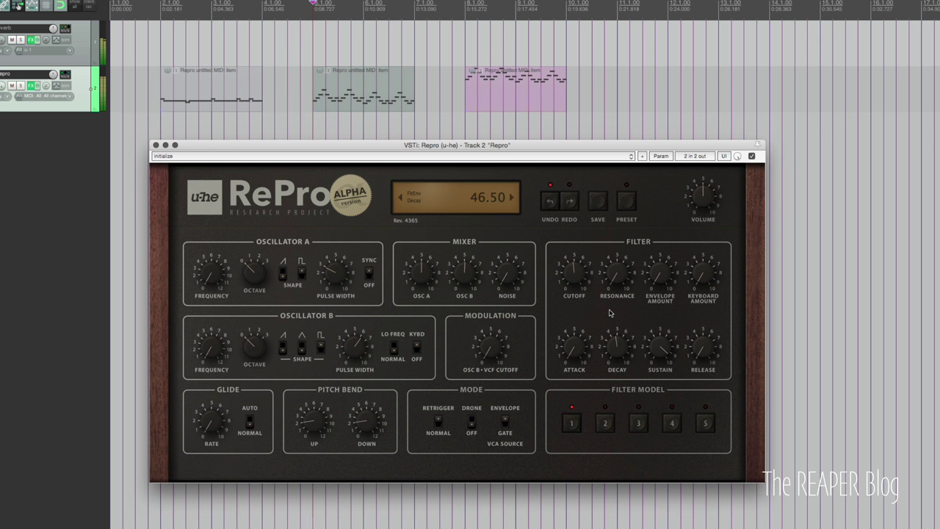
Step: Lower the sustain to 45.5, settle decay at 32, and bring the filter release down to 37
{"action": "left_click_drag", "start_coordinate": [657, 351], "coordinate": [660, 410]}
{"action": "mouse_move", "coordinate": [619, 354]}
{"action": "left_mouse_down"}
{"action": "mouse_move", "coordinate": [621, 328]}
{"action": "mouse_move", "coordinate": [620, 354]}
{"action": "mouse_move", "coordinate": [650, 360]}
{"action": "mouse_move", "coordinate": [620, 344]}
{"action": "mouse_move", "coordinate": [620, 357]}
{"action": "left_mouse_up"}
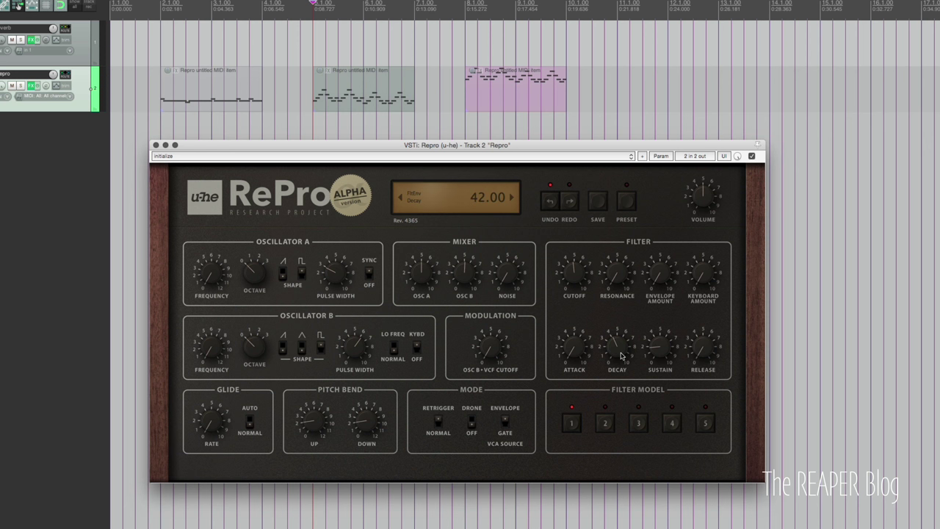
{"action": "mouse_move", "coordinate": [620, 354]}
{"action": "left_mouse_down"}
{"action": "mouse_move", "coordinate": [619, 336]}
{"action": "mouse_move", "coordinate": [616, 358]}
{"action": "left_mouse_up"}
{"action": "left_click_drag", "start_coordinate": [661, 337], "coordinate": [623, 335]}
{"action": "left_click_drag", "start_coordinate": [703, 347], "coordinate": [704, 342]}
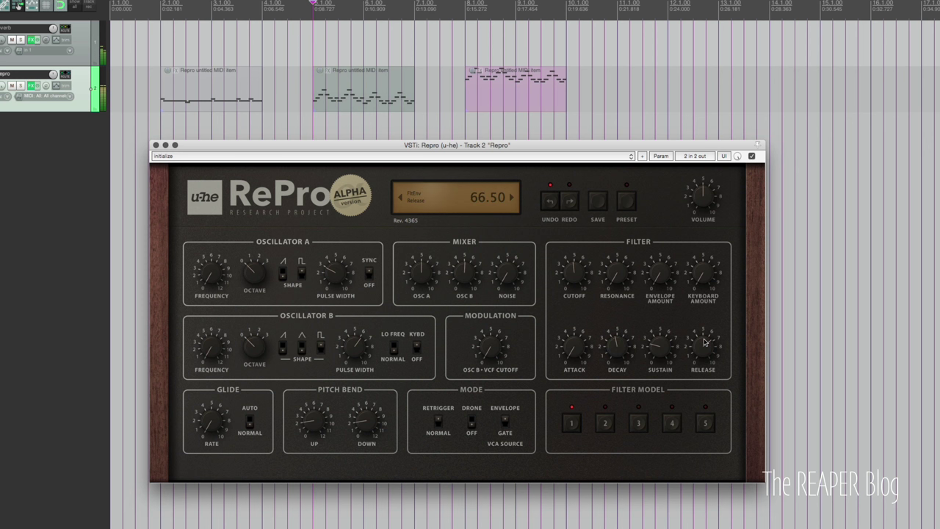
{"action": "left_click_drag", "start_coordinate": [704, 341], "coordinate": [701, 380]}
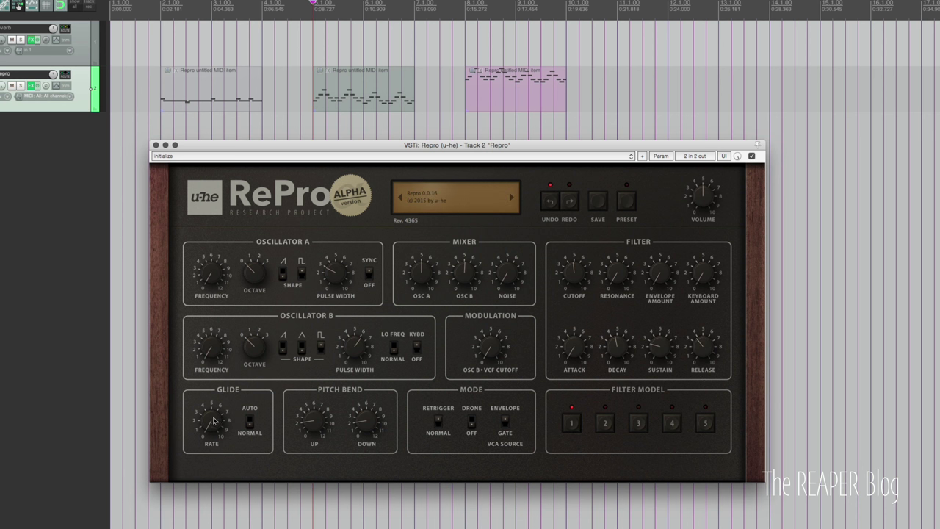
Step: Lower the filter sustain, play the MIDI clips, and set the pitch-bend up range to 8
{"action": "left_click_drag", "start_coordinate": [660, 337], "coordinate": [660, 342]}
{"action": "key", "text": "space"}
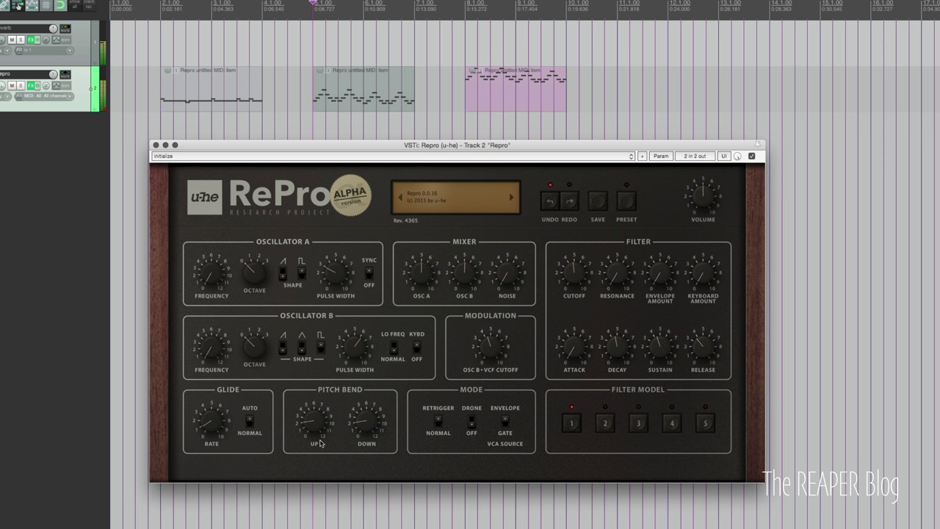
{"action": "left_click_drag", "start_coordinate": [320, 443], "coordinate": [400, 17]}
Step: Set oscillator B's filter modulation amount and readjust the filter cutoff
{"action": "mouse_move", "coordinate": [493, 351]}
{"action": "left_mouse_down"}
{"action": "mouse_move", "coordinate": [494, 401]}
{"action": "mouse_move", "coordinate": [493, 321]}
{"action": "mouse_move", "coordinate": [503, 344]}
{"action": "left_mouse_up"}
{"action": "mouse_move", "coordinate": [580, 276]}
{"action": "left_mouse_down"}
{"action": "mouse_move", "coordinate": [614, 269]}
{"action": "mouse_move", "coordinate": [614, 236]}
{"action": "mouse_move", "coordinate": [581, 287]}
{"action": "left_mouse_up"}
{"action": "left_click_drag", "start_coordinate": [485, 349], "coordinate": [495, 345]}
Step: Change oscillator B's octave, swap pulse for triangle, and retune it in low-frequency mode without keyboard tracking
{"action": "left_click_drag", "start_coordinate": [251, 343], "coordinate": [256, 308]}
{"action": "left_click_drag", "start_coordinate": [200, 348], "coordinate": [221, 342]}
{"action": "left_click", "coordinate": [321, 348]}
{"action": "left_click", "coordinate": [301, 349]}
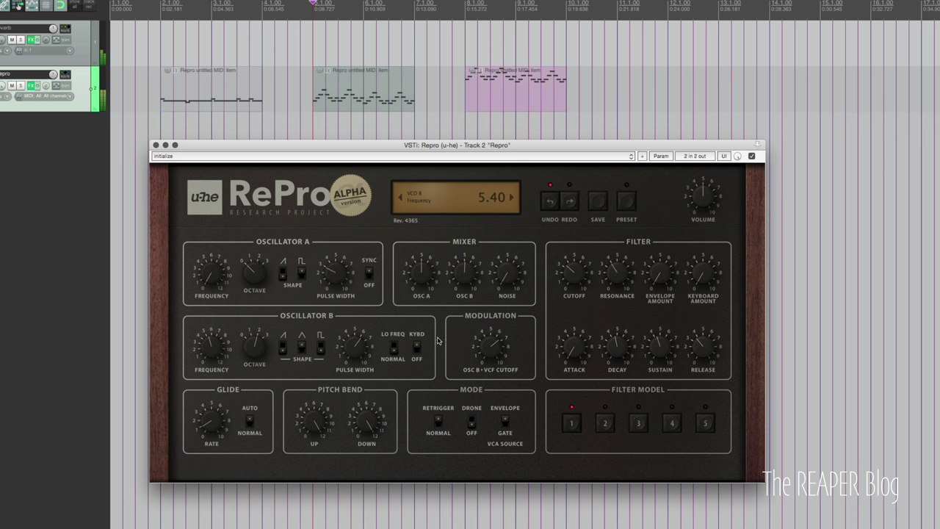
{"action": "left_click", "coordinate": [393, 347]}
{"action": "left_click", "coordinate": [417, 351]}
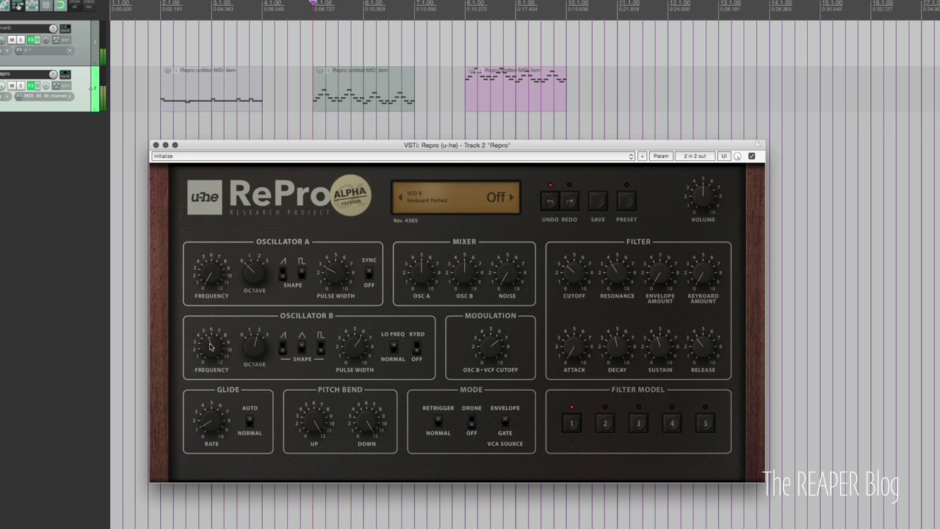
{"action": "left_click_drag", "start_coordinate": [210, 346], "coordinate": [212, 357]}
Step: Rebalance oscillator A and B mix levels, push filter modulation to 100, and raise output volume
{"action": "left_click_drag", "start_coordinate": [467, 273], "coordinate": [462, 226]}
{"action": "mouse_move", "coordinate": [420, 274]}
{"action": "left_mouse_down"}
{"action": "mouse_move", "coordinate": [424, 288]}
{"action": "mouse_move", "coordinate": [426, 260]}
{"action": "left_mouse_up"}
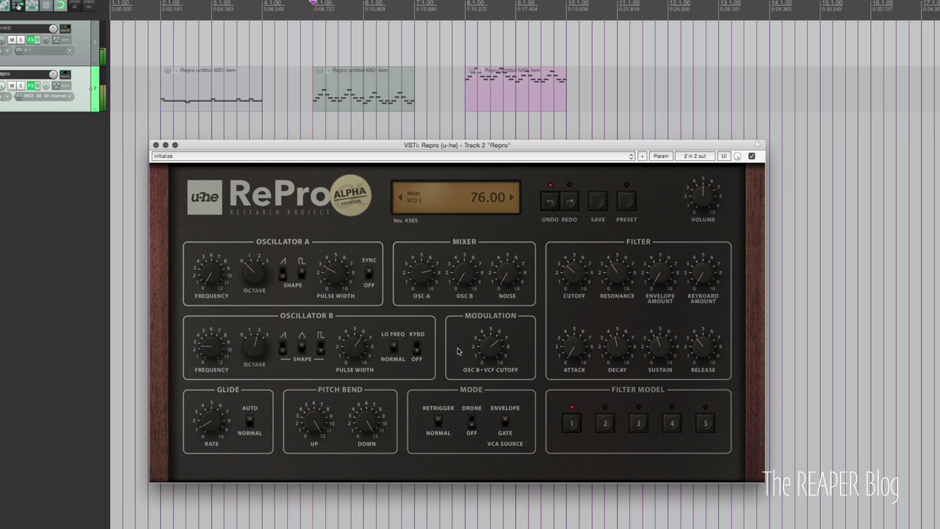
{"action": "mouse_move", "coordinate": [578, 279]}
{"action": "left_mouse_down"}
{"action": "mouse_move", "coordinate": [576, 264]}
{"action": "mouse_move", "coordinate": [575, 276]}
{"action": "left_mouse_up"}
{"action": "left_click_drag", "start_coordinate": [356, 353], "coordinate": [356, 352]}
{"action": "left_click_drag", "start_coordinate": [501, 353], "coordinate": [483, 321]}
{"action": "left_click", "coordinate": [257, 347]}
{"action": "left_click_drag", "start_coordinate": [207, 352], "coordinate": [210, 345]}
{"action": "left_click_drag", "start_coordinate": [706, 195], "coordinate": [703, 181]}
Step: Toggle oscillator B's keyboard tracking on and off to compare, leaving it off
{"action": "left_click", "coordinate": [418, 348]}
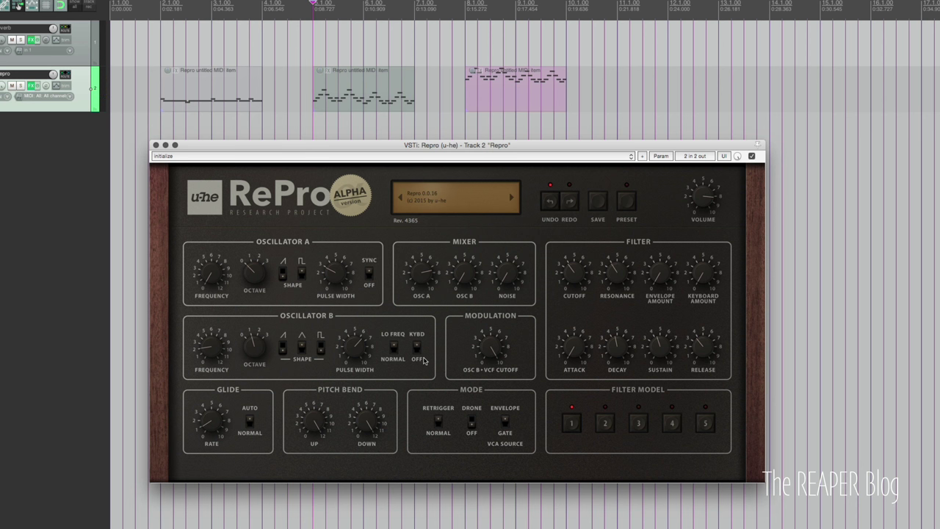
{"action": "left_click", "coordinate": [417, 357]}
{"action": "left_click", "coordinate": [417, 349]}
{"action": "left_click", "coordinate": [419, 353]}
Step: Raise the filter keyboard amount to 100 while lowering and sweeping the filter cutoff
{"action": "left_click_drag", "start_coordinate": [703, 273], "coordinate": [701, 236]}
{"action": "left_click", "coordinate": [669, 282]}
{"action": "left_click_drag", "start_coordinate": [703, 280], "coordinate": [704, 272]}
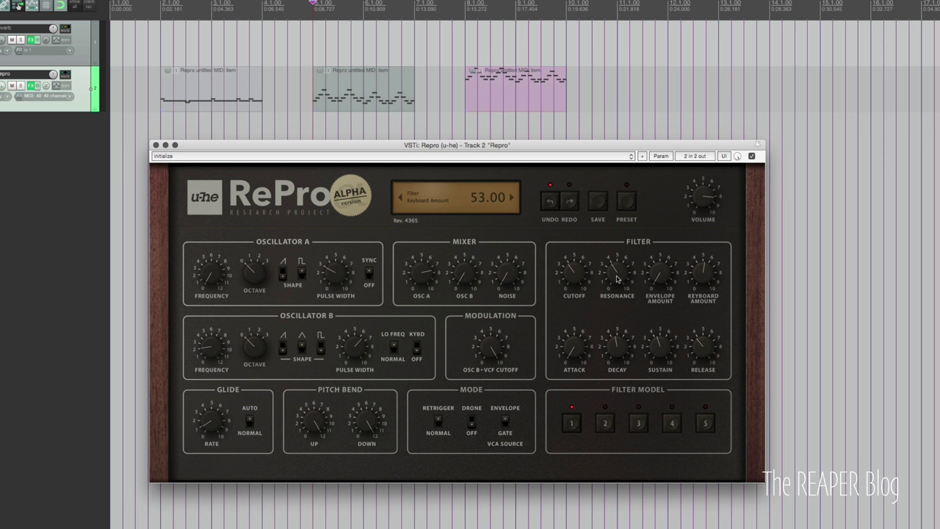
{"action": "left_click_drag", "start_coordinate": [578, 277], "coordinate": [577, 286]}
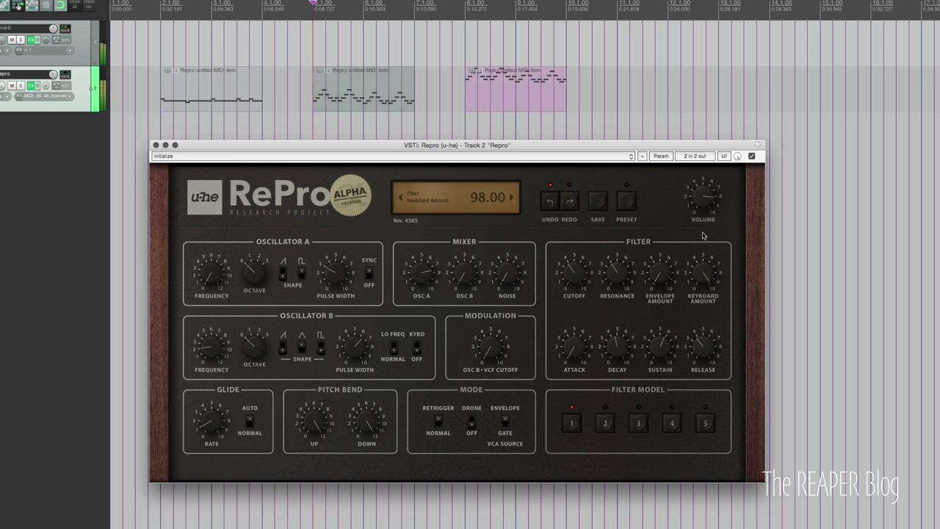
{"action": "left_click_drag", "start_coordinate": [702, 235], "coordinate": [707, 223]}
{"action": "mouse_move", "coordinate": [577, 279]}
{"action": "left_mouse_down"}
{"action": "mouse_move", "coordinate": [575, 308]}
{"action": "mouse_move", "coordinate": [576, 268]}
{"action": "left_mouse_up"}
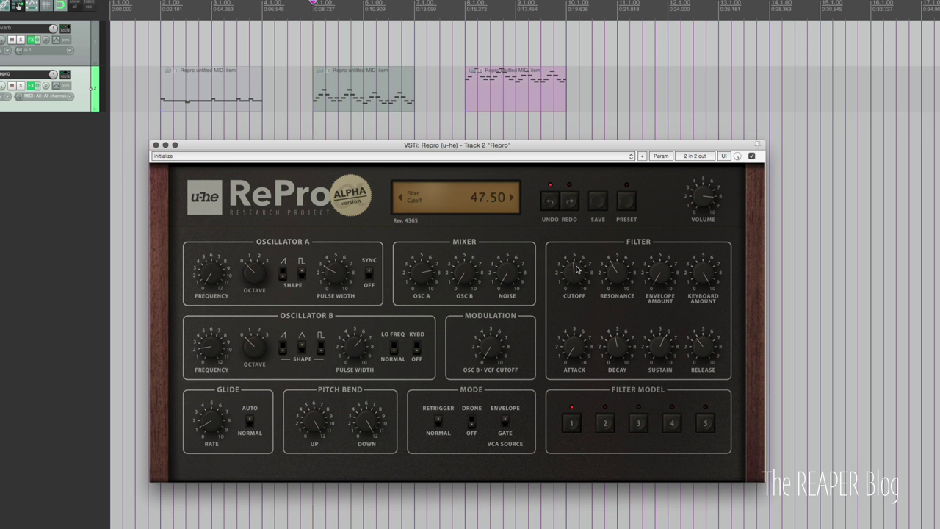
Step: Load the Bass – Bassic preset, move clips 2 and 3 flush against clip 1, and start playback
{"action": "left_click", "coordinate": [624, 208]}
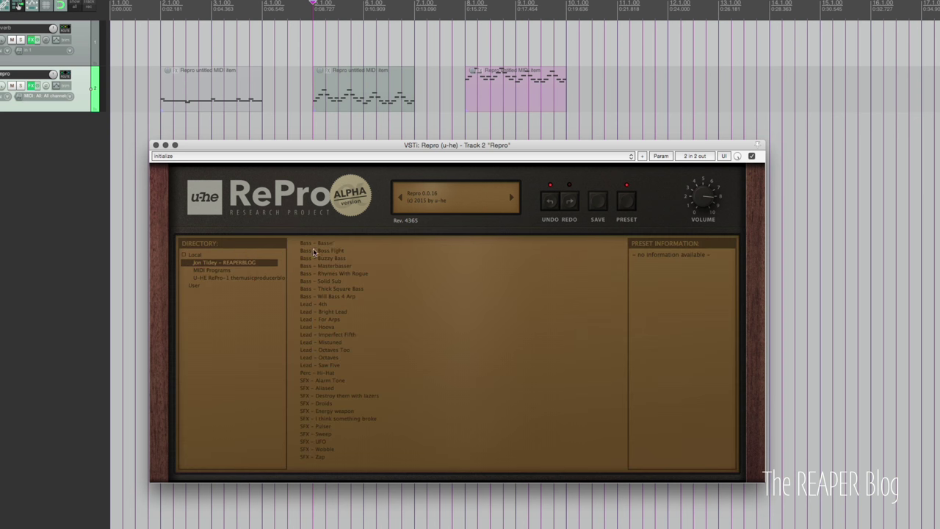
{"action": "left_click", "coordinate": [333, 244]}
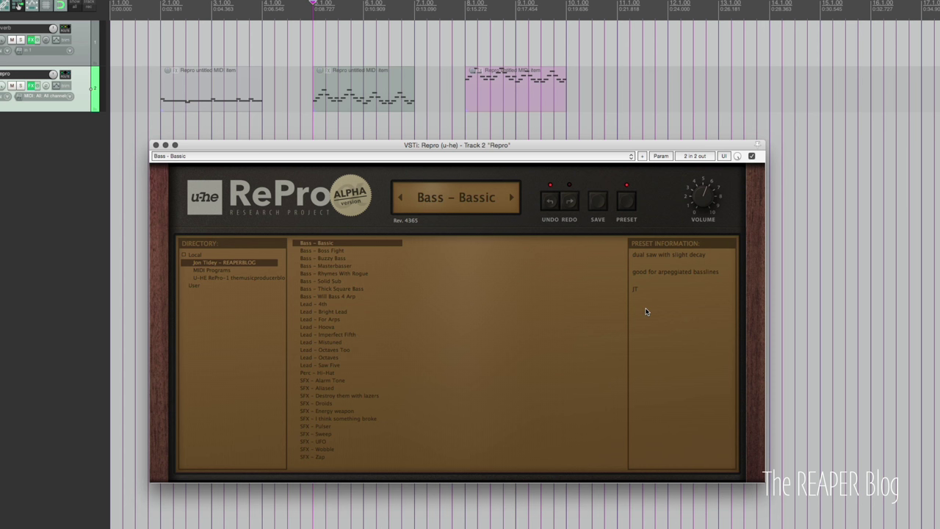
{"action": "left_click", "coordinate": [187, 89]}
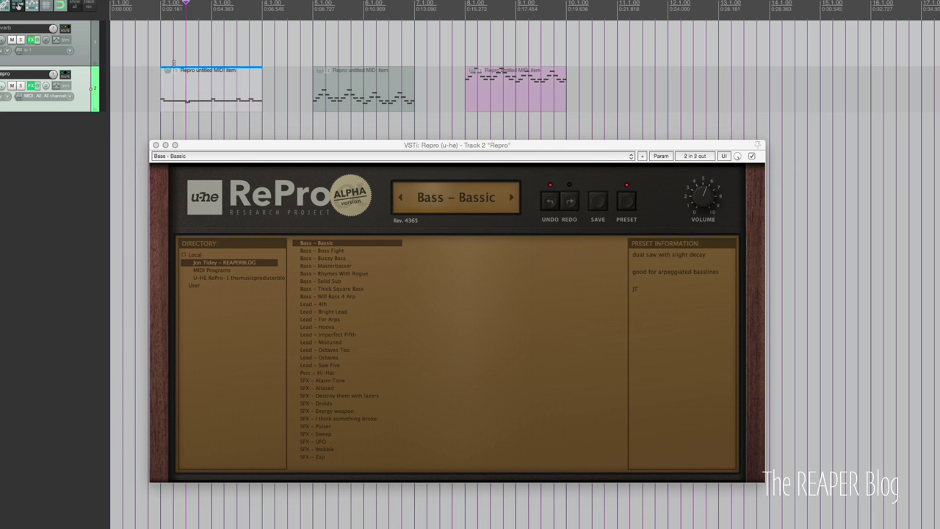
{"action": "double_click", "coordinate": [174, 66]}
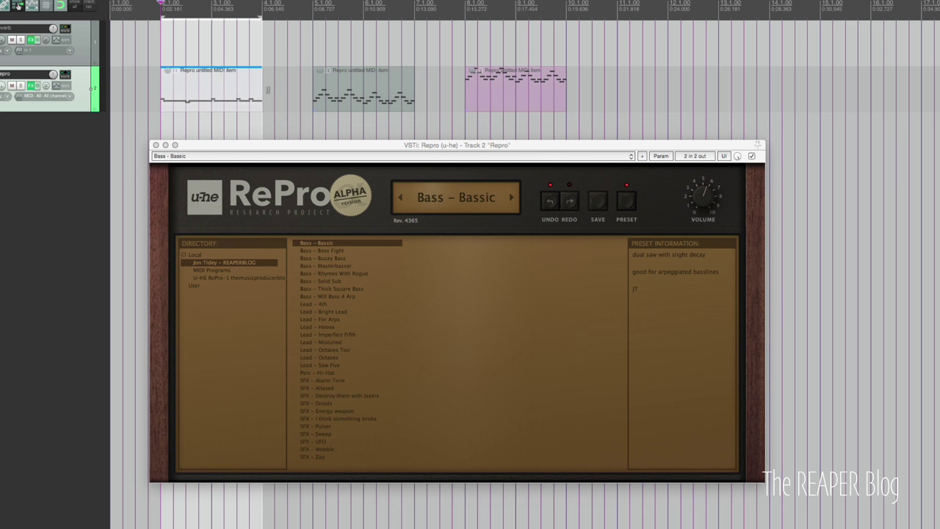
{"action": "left_click", "coordinate": [334, 102]}
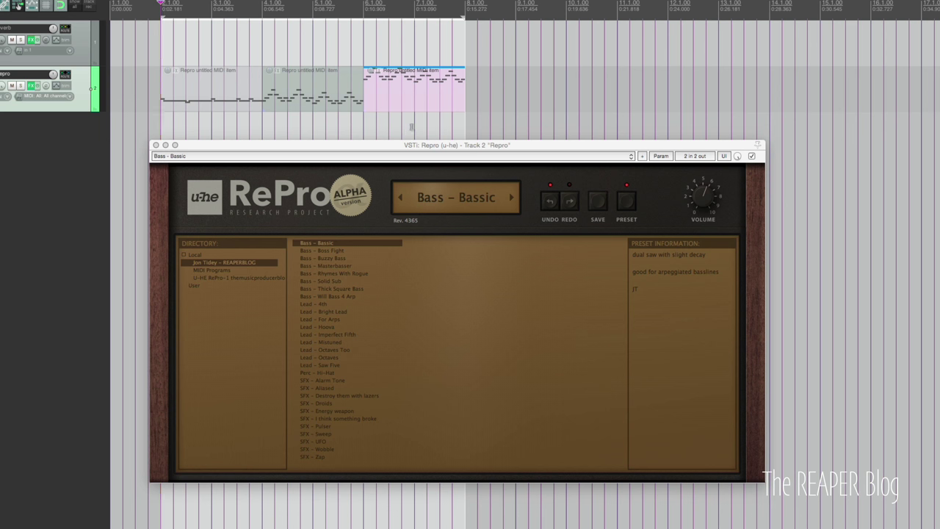
{"action": "key", "text": "space"}
{"action": "left_click", "coordinate": [627, 204]}
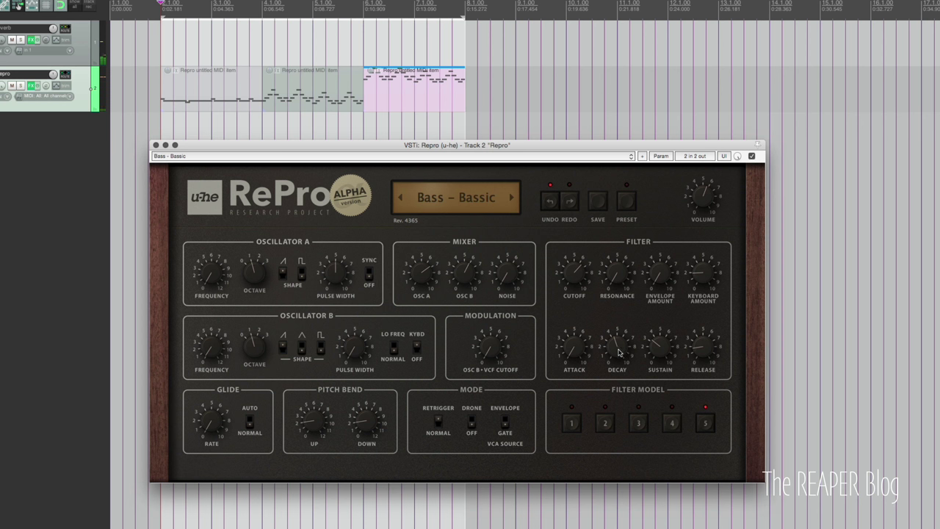
Step: While Bass – Bassic plays, drop filter envelope sustain to 0, vary the decay, then restore sustain
{"action": "left_click_drag", "start_coordinate": [660, 351], "coordinate": [660, 387]}
{"action": "left_click_drag", "start_coordinate": [613, 352], "coordinate": [621, 329]}
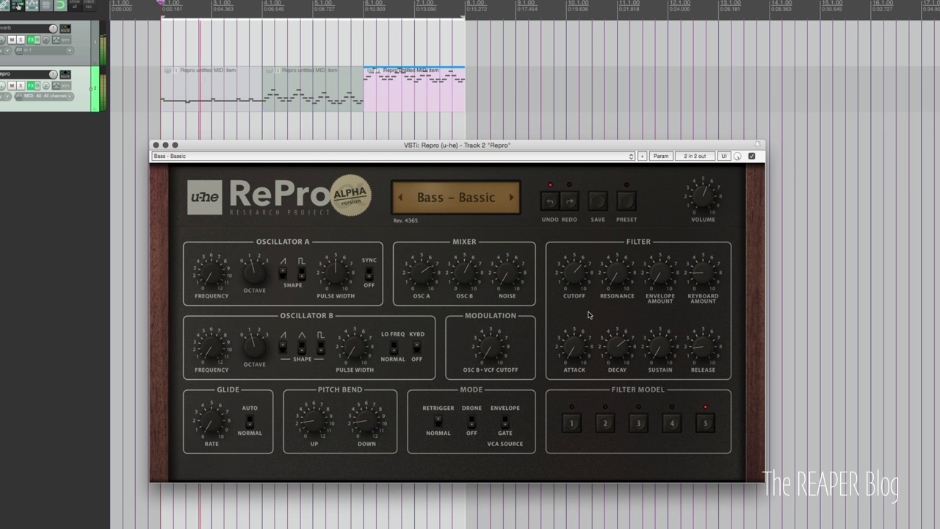
{"action": "left_click_drag", "start_coordinate": [605, 351], "coordinate": [622, 384]}
{"action": "left_click_drag", "start_coordinate": [659, 343], "coordinate": [626, 343]}
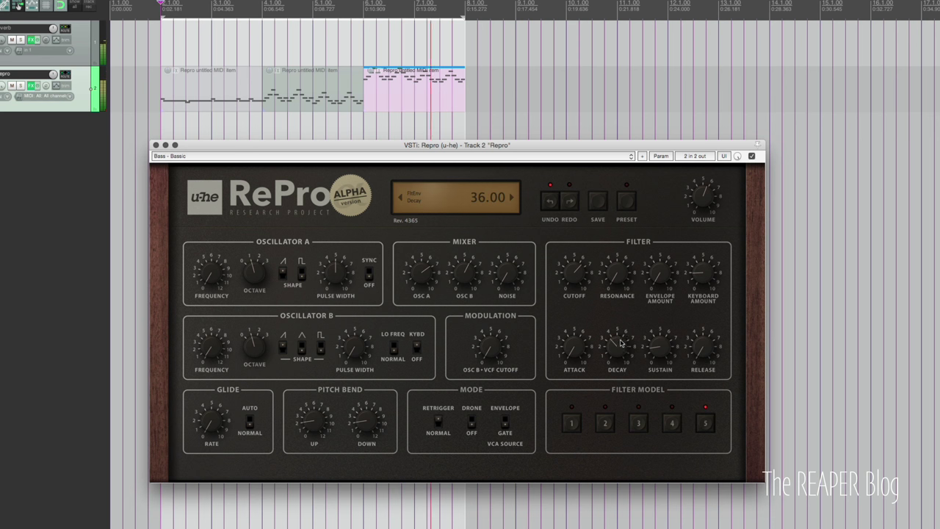
{"action": "left_click", "coordinate": [627, 200]}
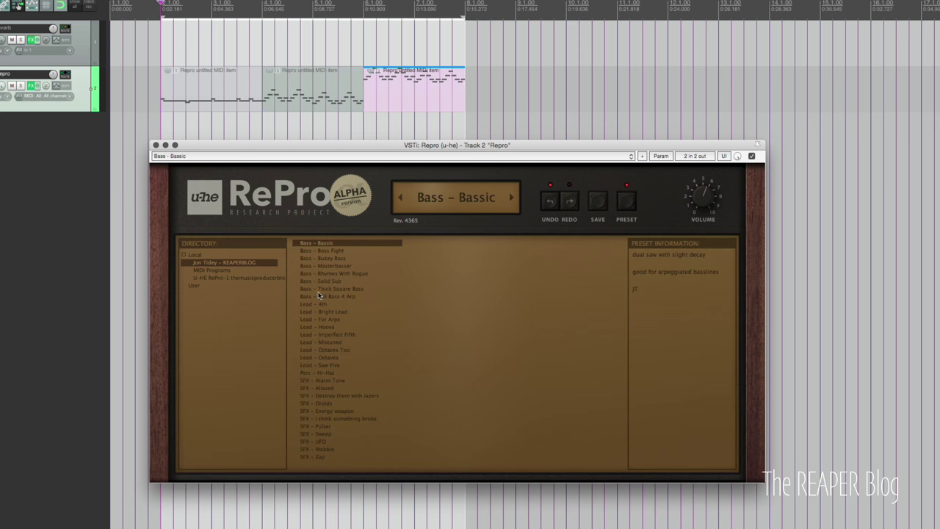
Step: Load Bass – Boss Fight and play it over the clips, then switch to Bass – Buzzy Bass
{"action": "left_click", "coordinate": [353, 253]}
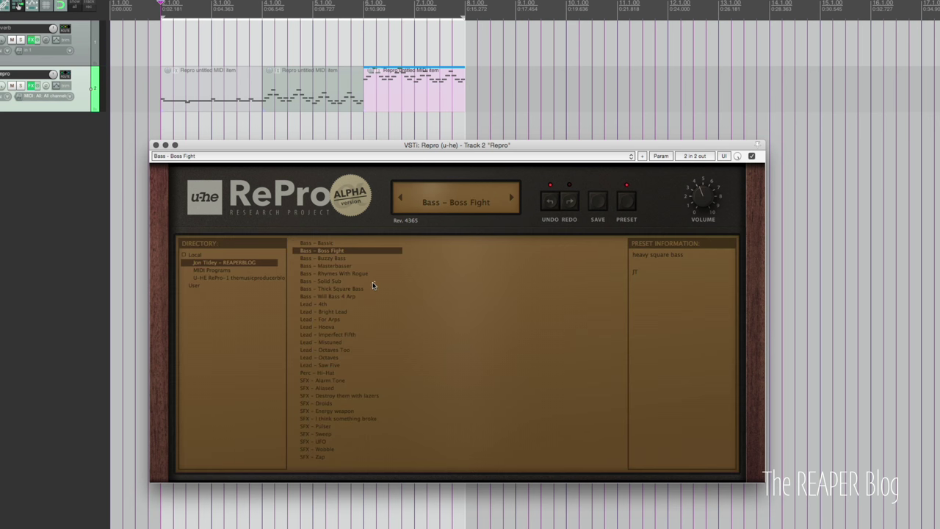
{"action": "left_click", "coordinate": [628, 205]}
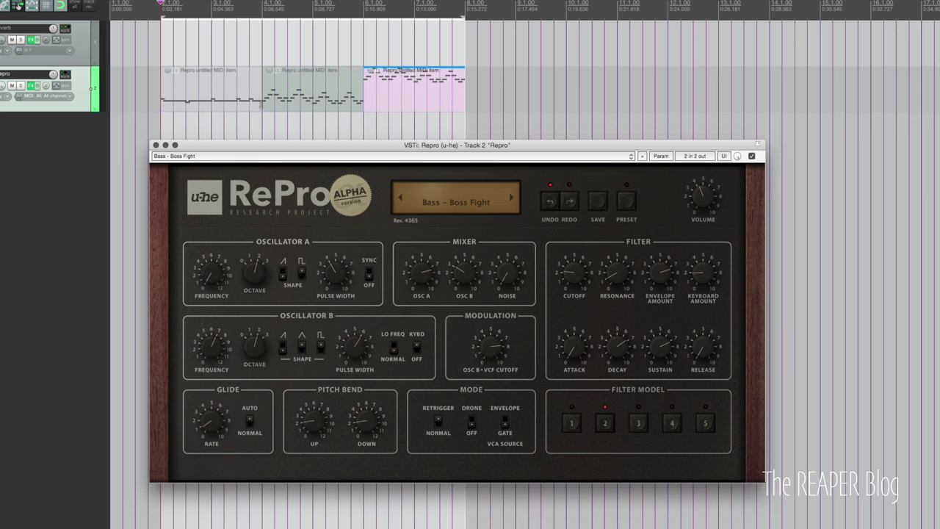
{"action": "left_click_drag", "start_coordinate": [265, 146], "coordinate": [267, 145]}
{"action": "key", "text": "space"}
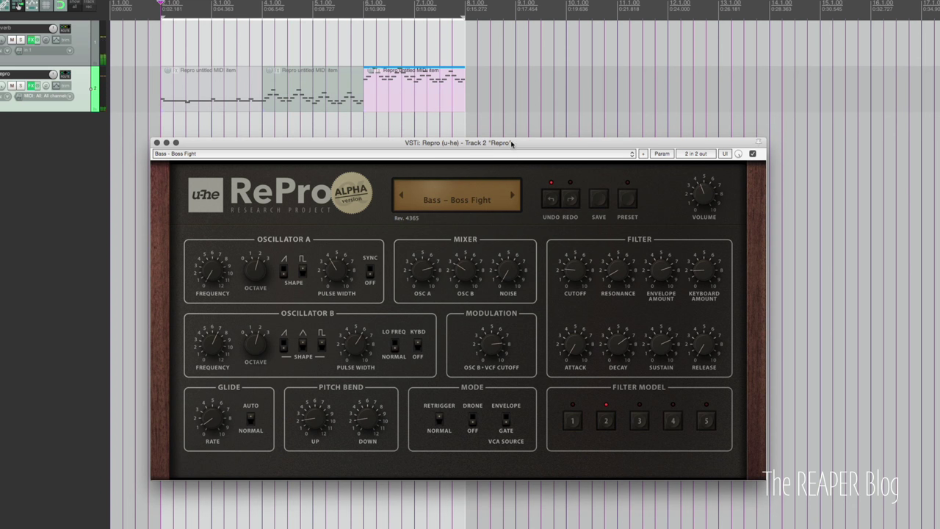
{"action": "left_click_drag", "start_coordinate": [511, 144], "coordinate": [516, 157]}
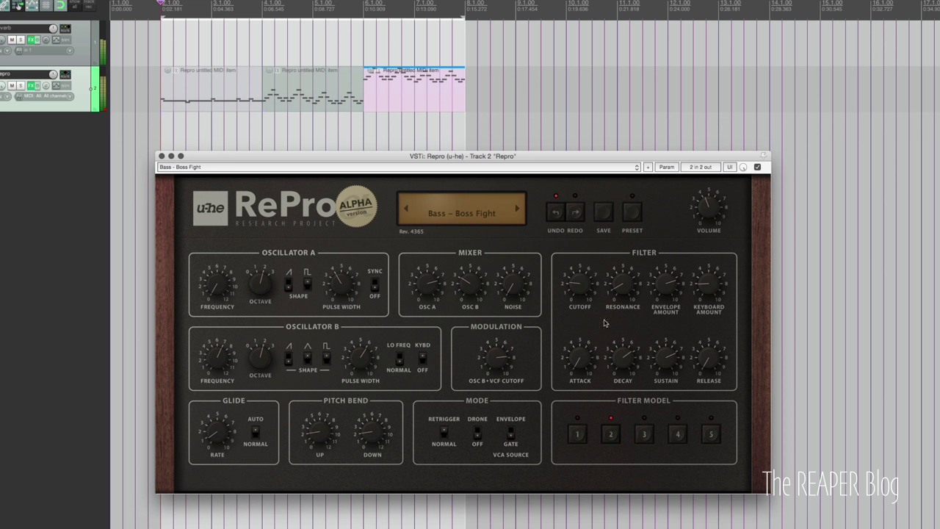
{"action": "left_click", "coordinate": [477, 286]}
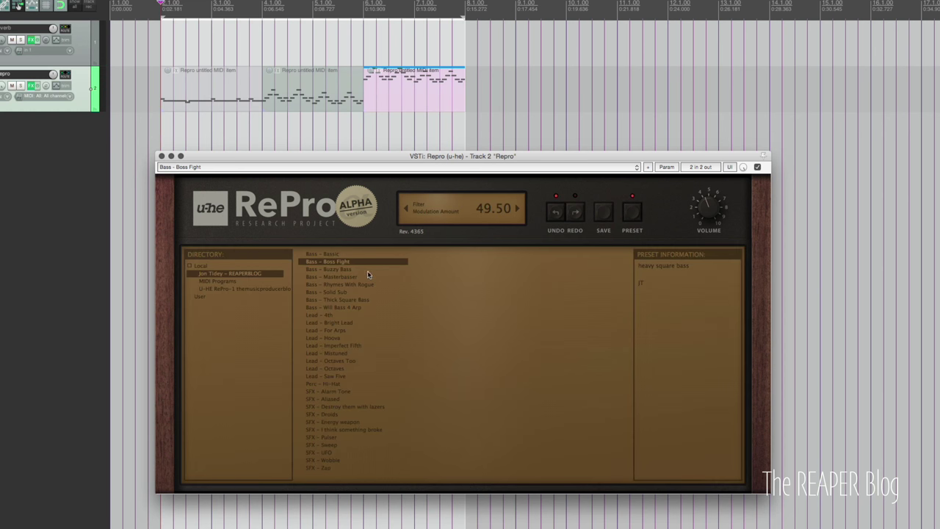
{"action": "left_click", "coordinate": [367, 270]}
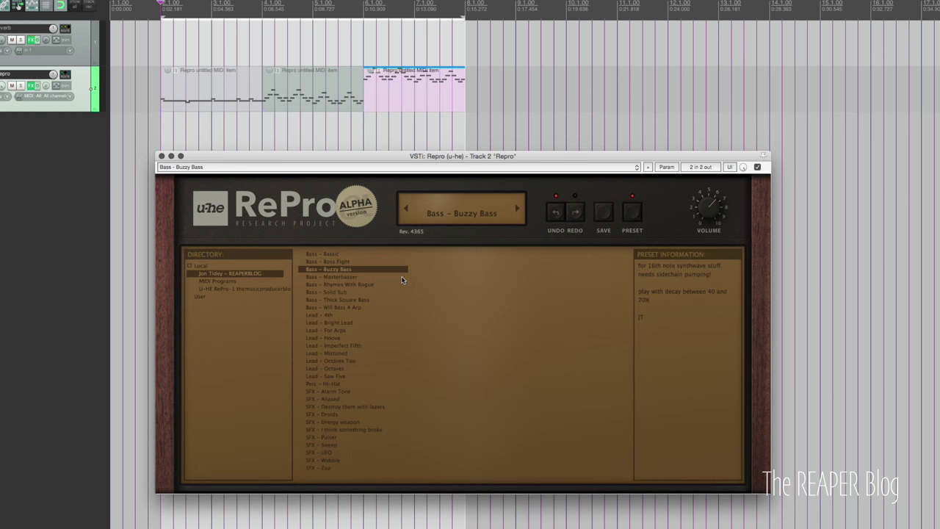
Step: Play the Buzzy Bass patch and lower its filter envelope decay to 46.00
{"action": "left_click", "coordinate": [637, 216]}
{"action": "key", "text": "space"}
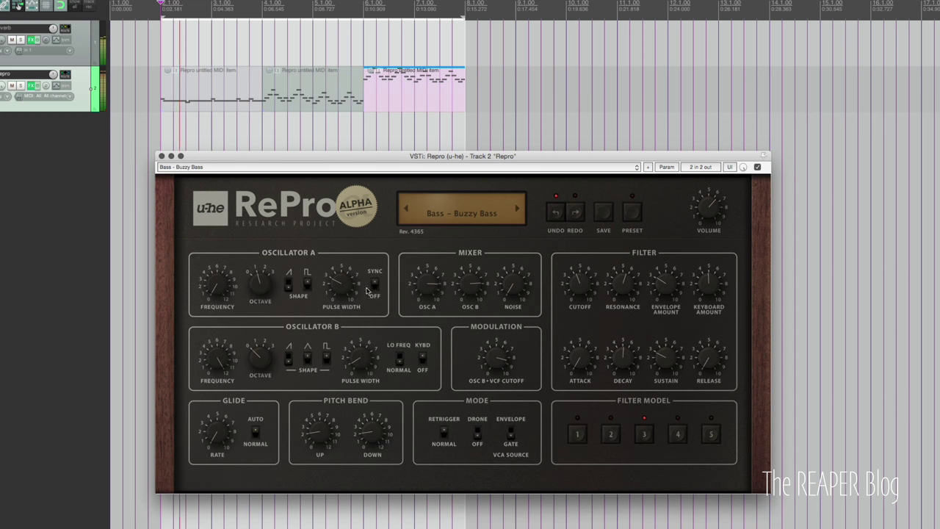
{"action": "left_click_drag", "start_coordinate": [621, 354], "coordinate": [624, 365]}
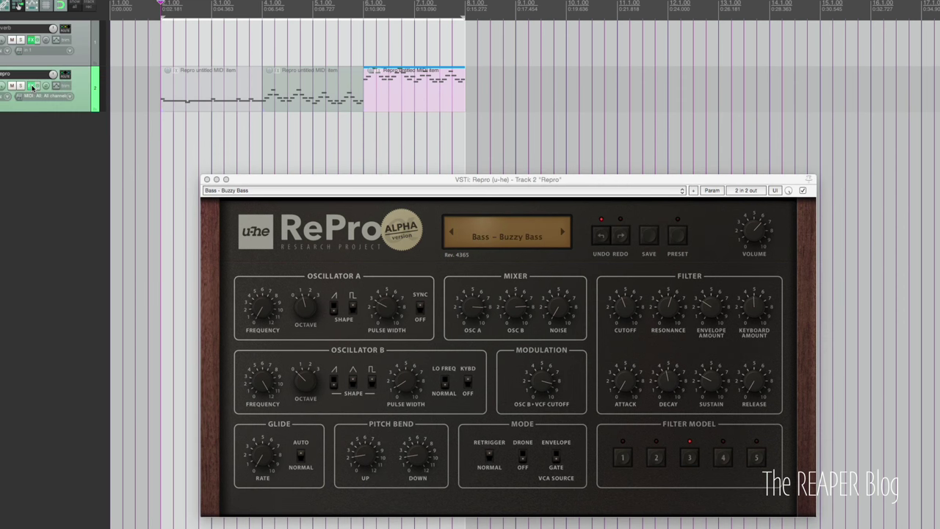
Step: Add the AIR Pumper effect to the Repro track after RePro
{"action": "right_click", "coordinate": [33, 87]}
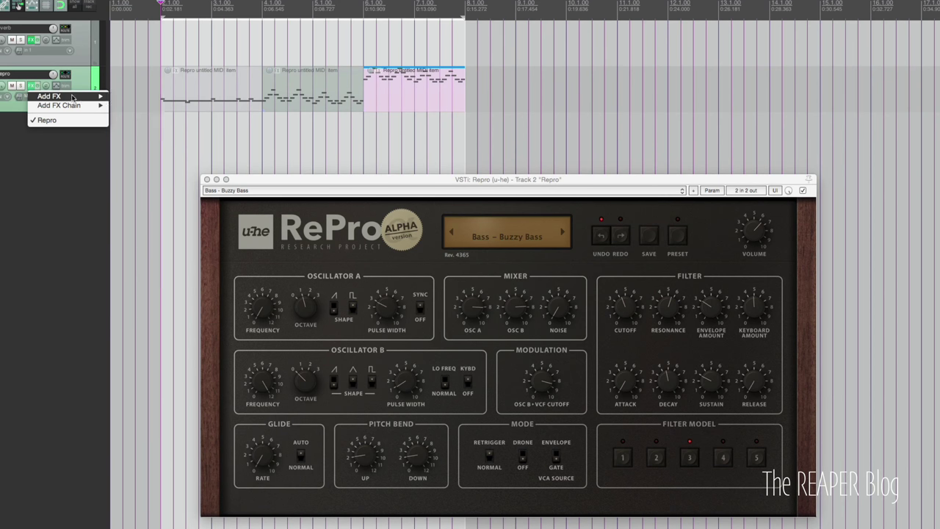
{"action": "mouse_move", "coordinate": [49, 96]}
{"action": "mouse_move", "coordinate": [164, 187]}
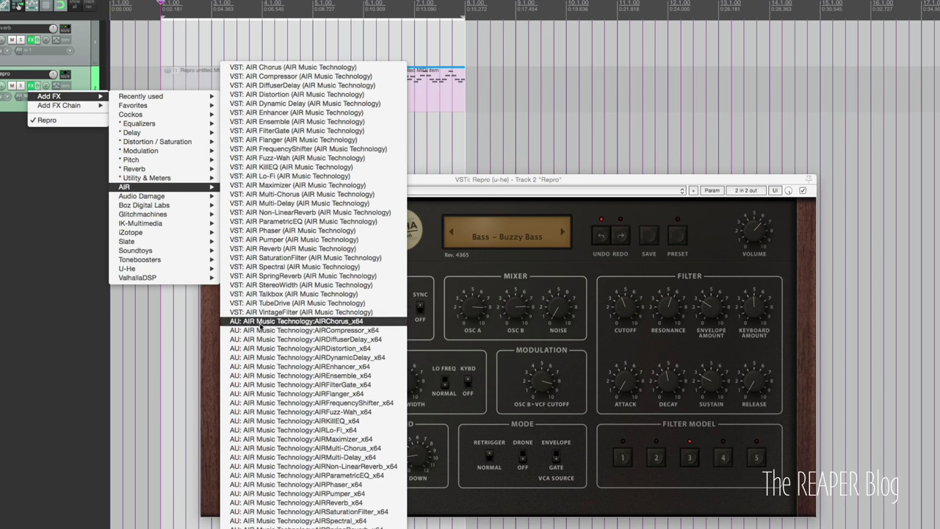
{"action": "key", "text": "Escape"}
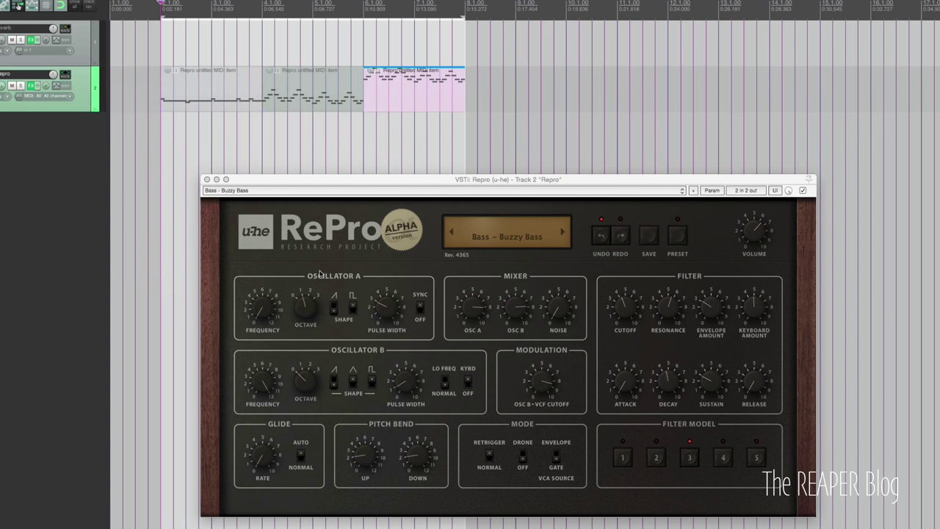
{"action": "left_click_drag", "start_coordinate": [159, 415], "coordinate": [228, 322]}
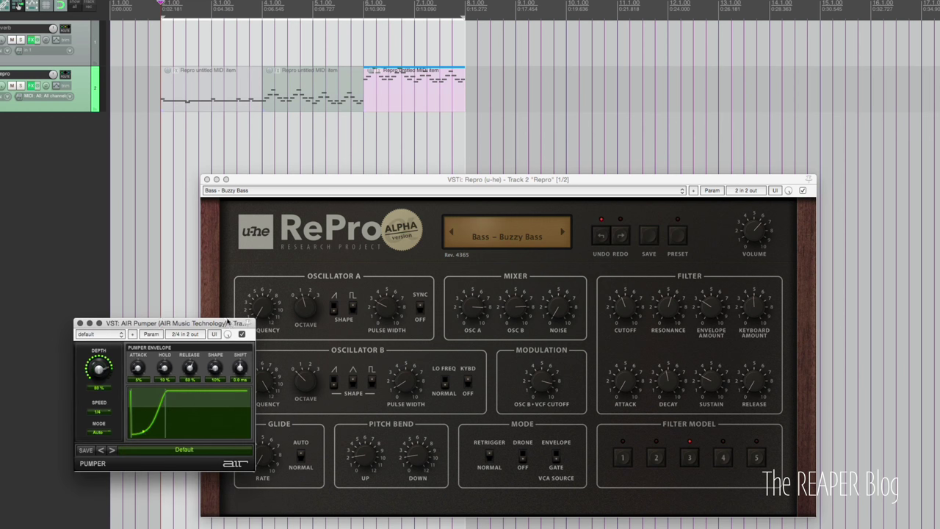
Step: Check Pumper's parameter and I/O options, audition the pumping, then bypass it
{"action": "left_click", "coordinate": [149, 334]}
{"action": "left_click", "coordinate": [196, 334]}
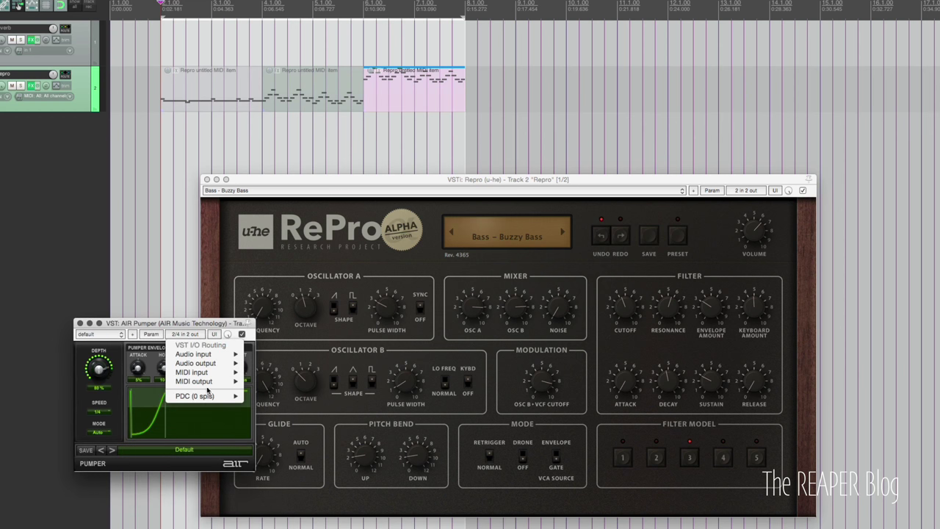
{"action": "mouse_move", "coordinate": [212, 382]}
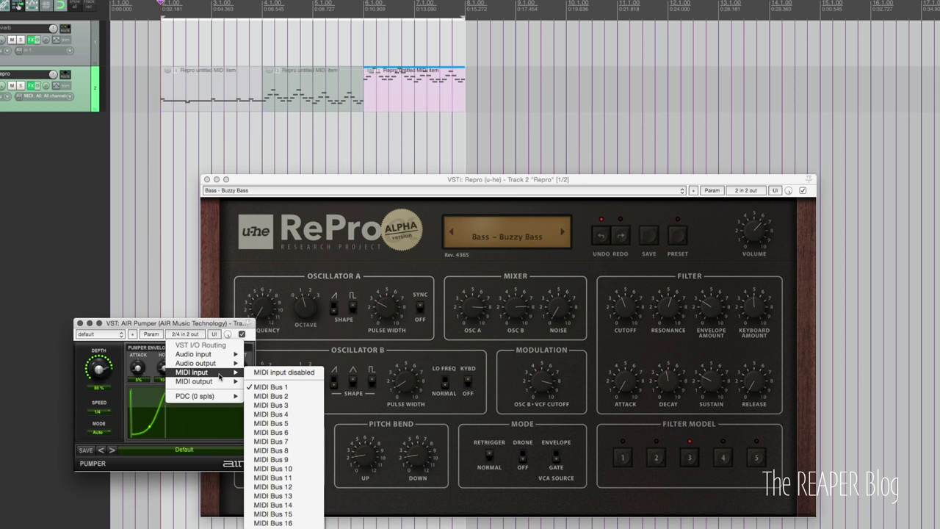
{"action": "left_click", "coordinate": [282, 373]}
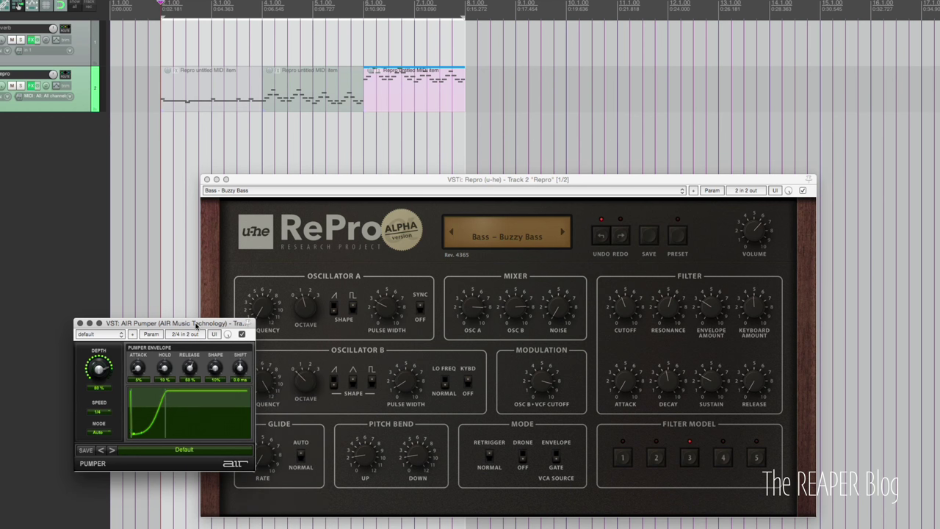
{"action": "left_click_drag", "start_coordinate": [196, 326], "coordinate": [261, 274]}
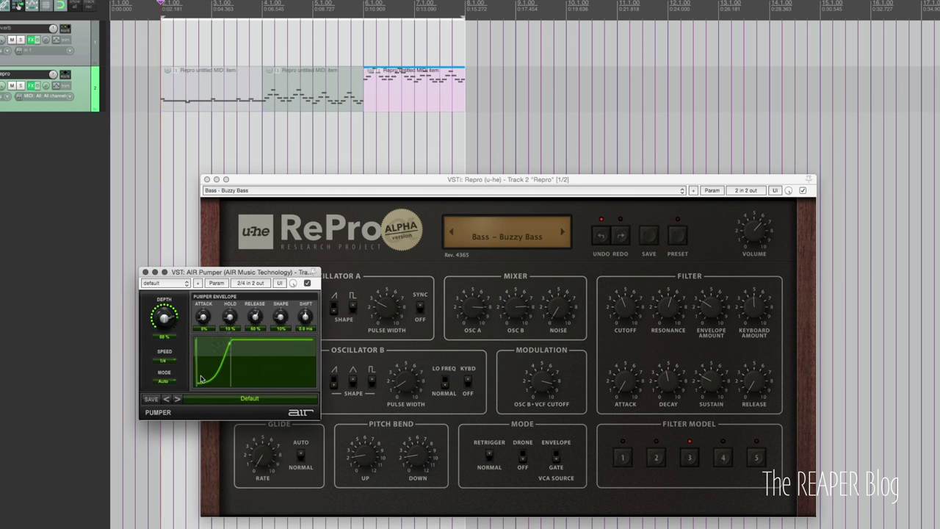
{"action": "key", "text": "space"}
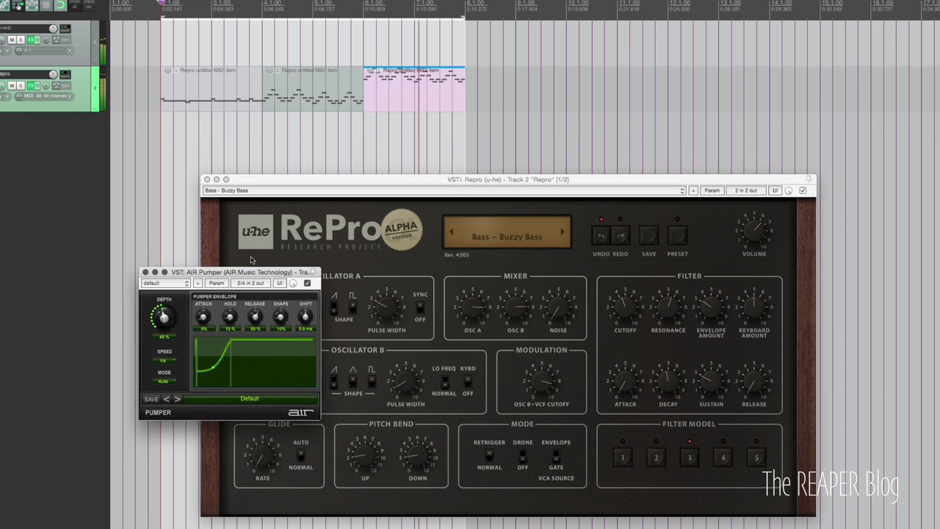
{"action": "left_click", "coordinate": [307, 283]}
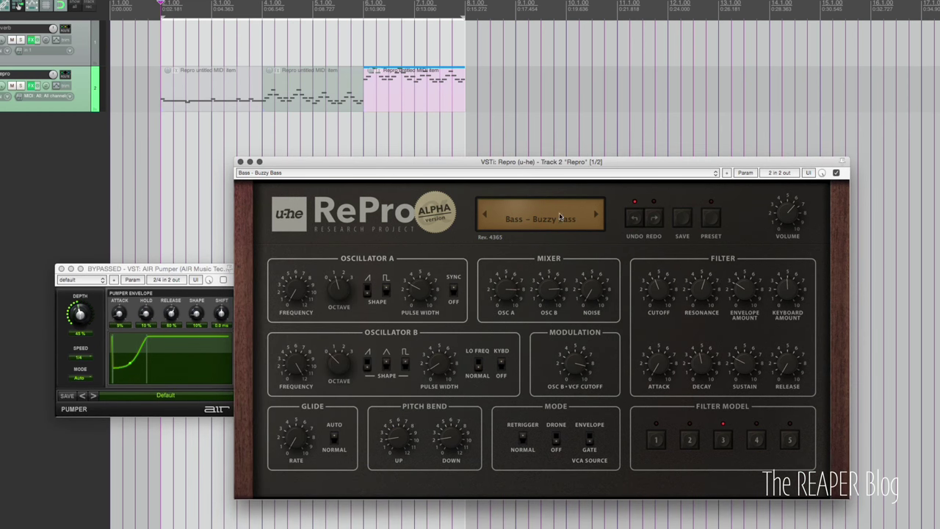
Step: Load the Bass – Masterbasser preset in RePro
{"action": "left_click", "coordinate": [711, 219]}
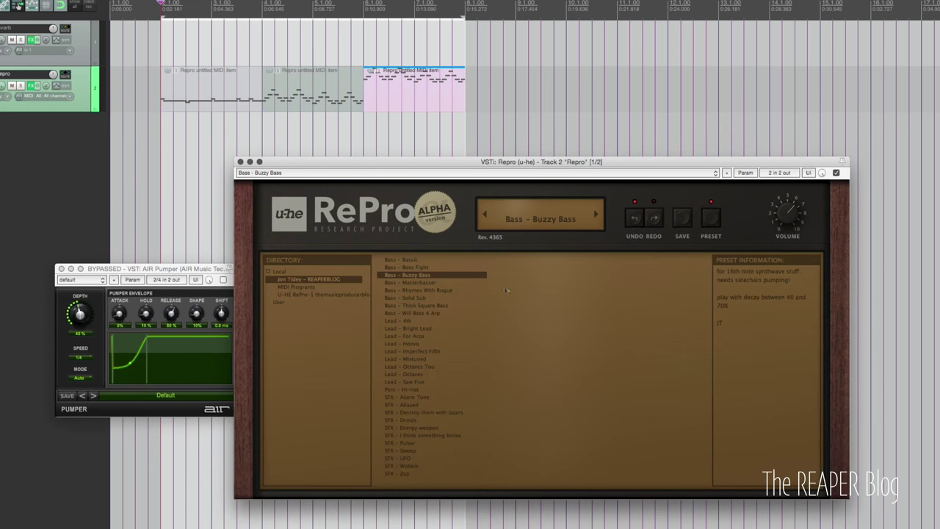
{"action": "left_click", "coordinate": [441, 284]}
{"action": "left_click", "coordinate": [711, 219]}
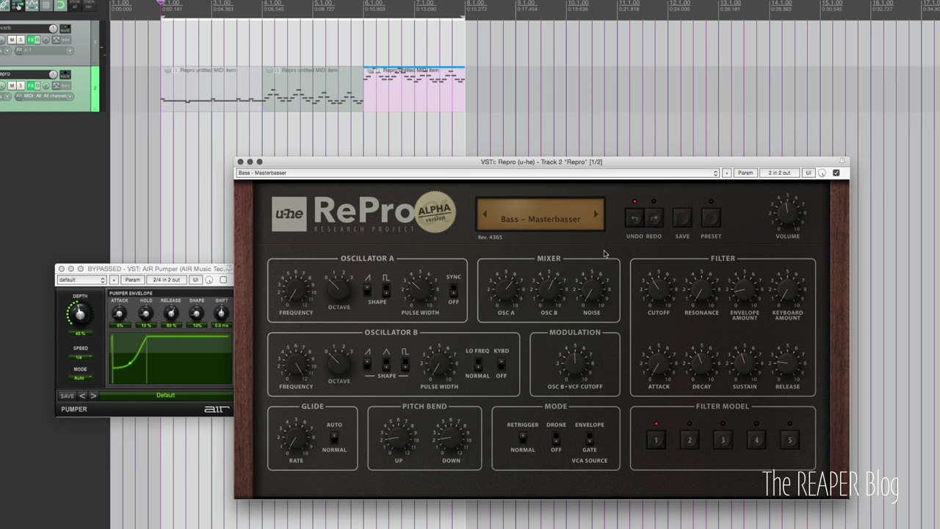
Step: Play Bass – Rhymes With Rogue, comparing it with Pumper on and then bypassed again
{"action": "left_click", "coordinate": [708, 221]}
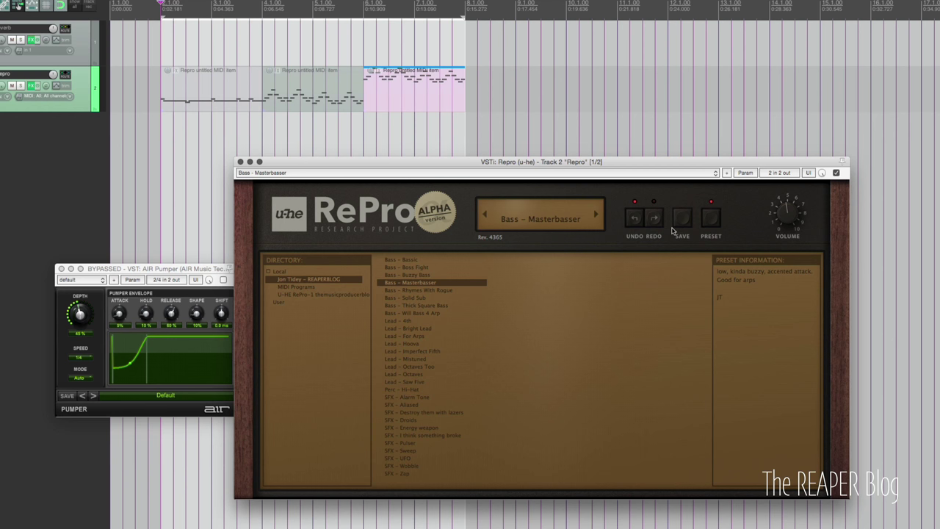
{"action": "left_click", "coordinate": [459, 291]}
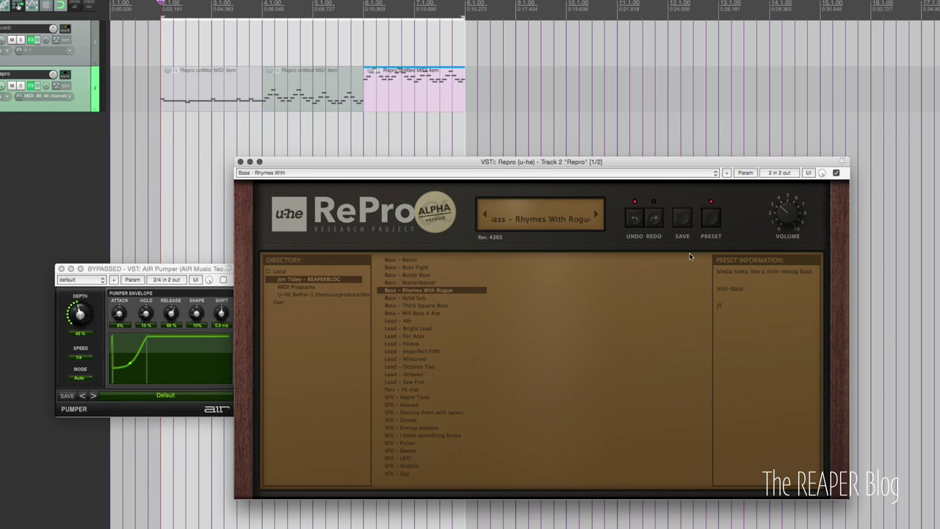
{"action": "left_click", "coordinate": [712, 221]}
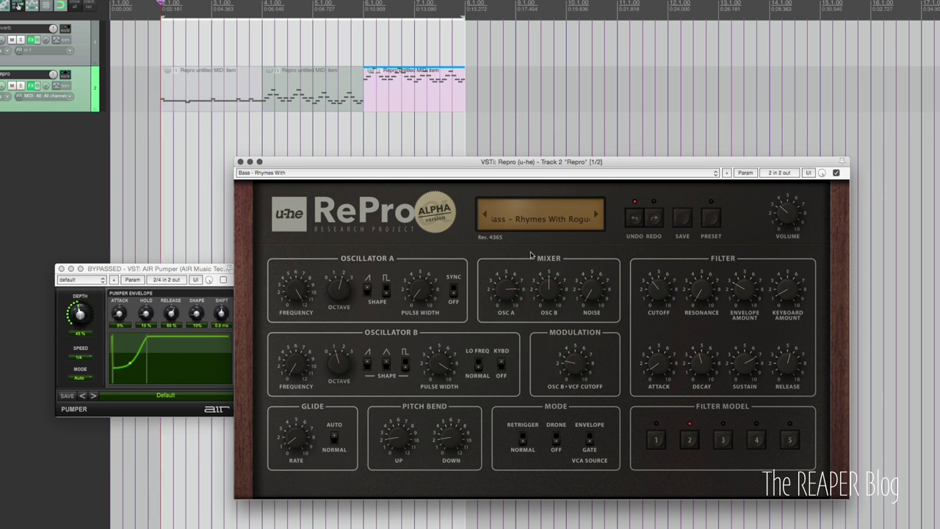
{"action": "key", "text": "space"}
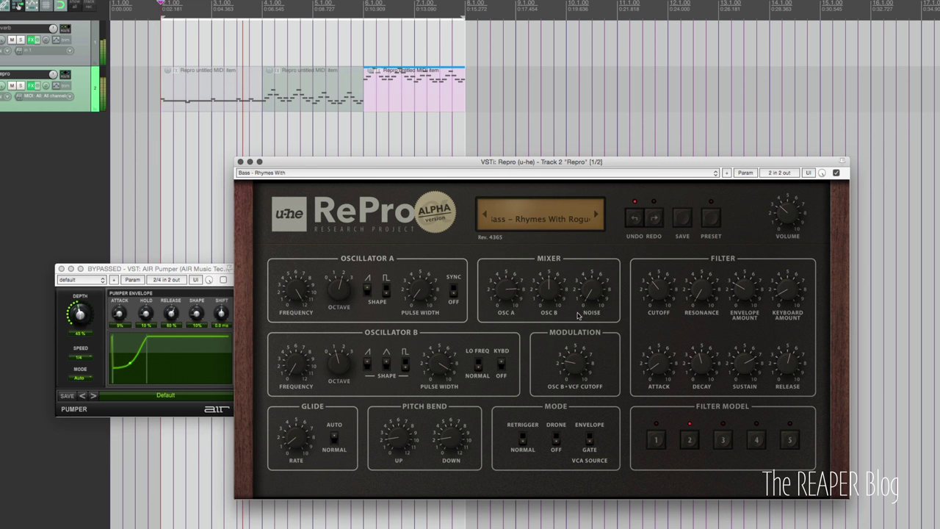
{"action": "left_click", "coordinate": [223, 280]}
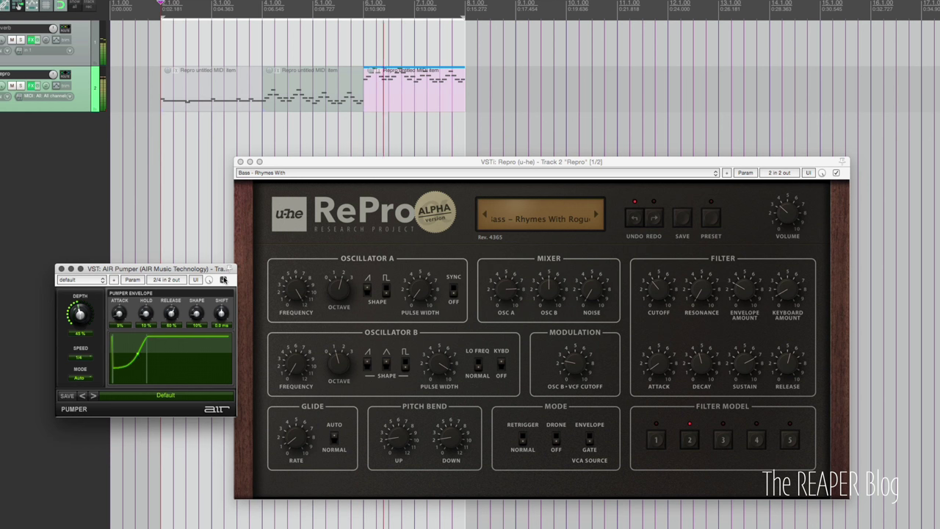
{"action": "left_click", "coordinate": [224, 280]}
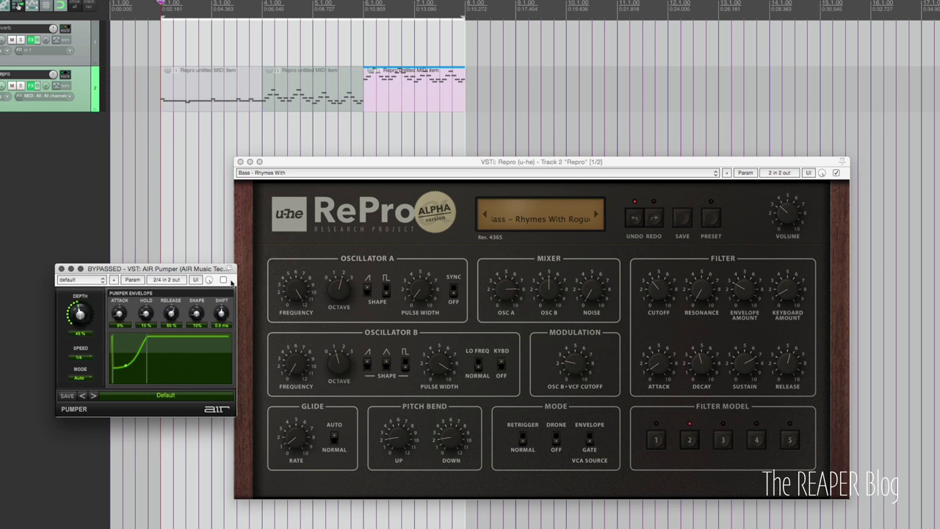
{"action": "key", "text": "space"}
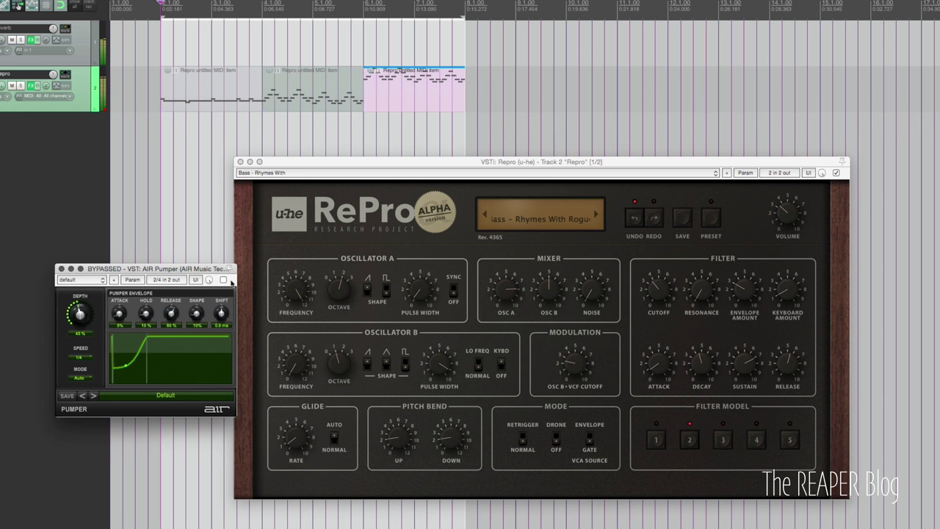
Step: Load Bass – Solid Sub and sweep its filter cutoff down and back up
{"action": "left_click", "coordinate": [710, 218]}
{"action": "left_click", "coordinate": [430, 299]}
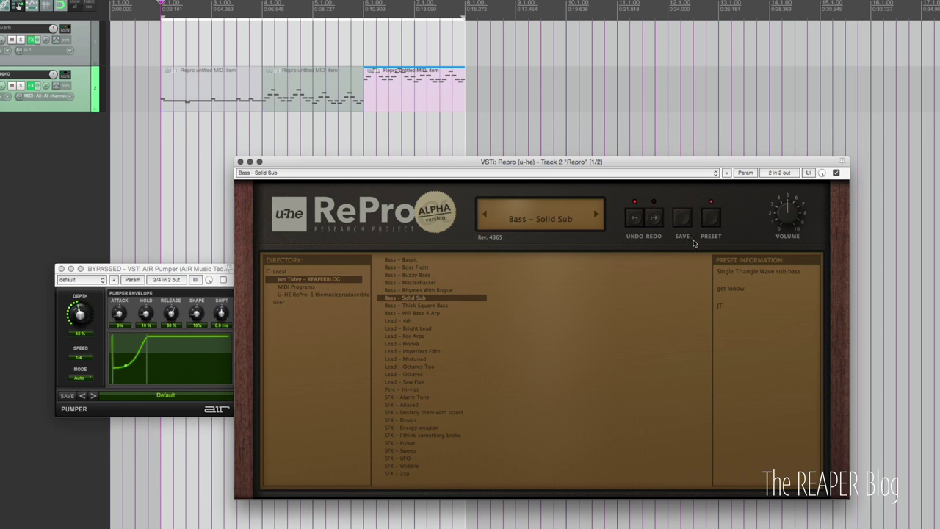
{"action": "left_click", "coordinate": [705, 221]}
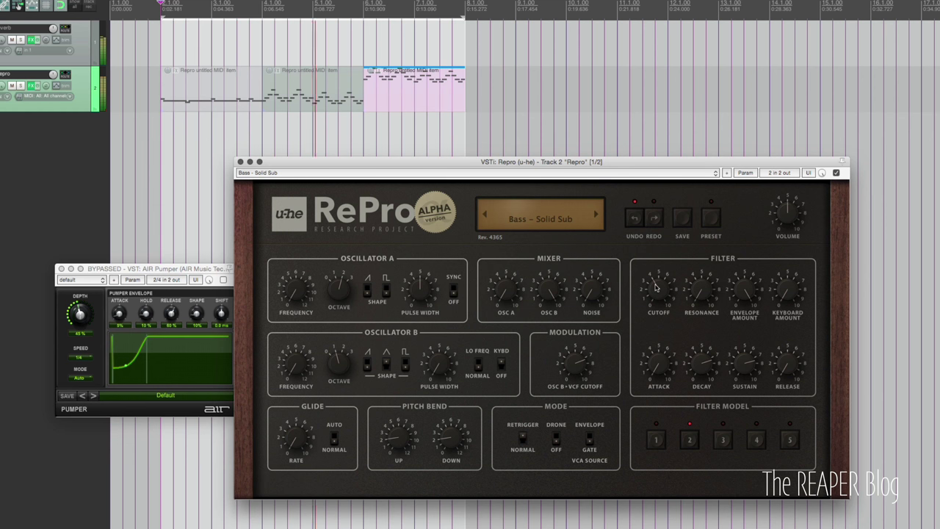
{"action": "mouse_move", "coordinate": [656, 294]}
{"action": "mouse_move", "coordinate": [655, 294]}
{"action": "left_mouse_down"}
{"action": "mouse_move", "coordinate": [656, 326]}
{"action": "mouse_move", "coordinate": [656, 293]}
{"action": "left_mouse_up"}
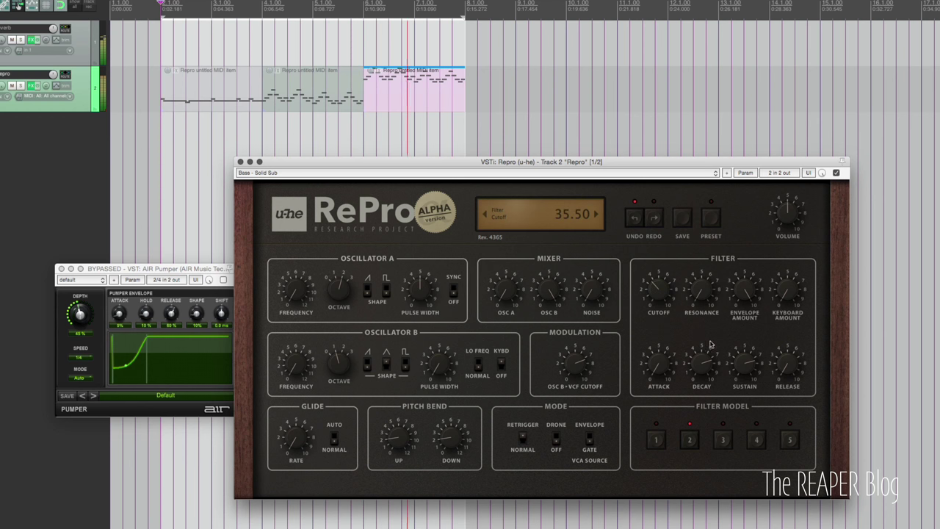
Step: Switch to Bass – Thick Square Bass, set filter envelope decay to 44.00, and bypass Pumper
{"action": "left_click", "coordinate": [539, 213]}
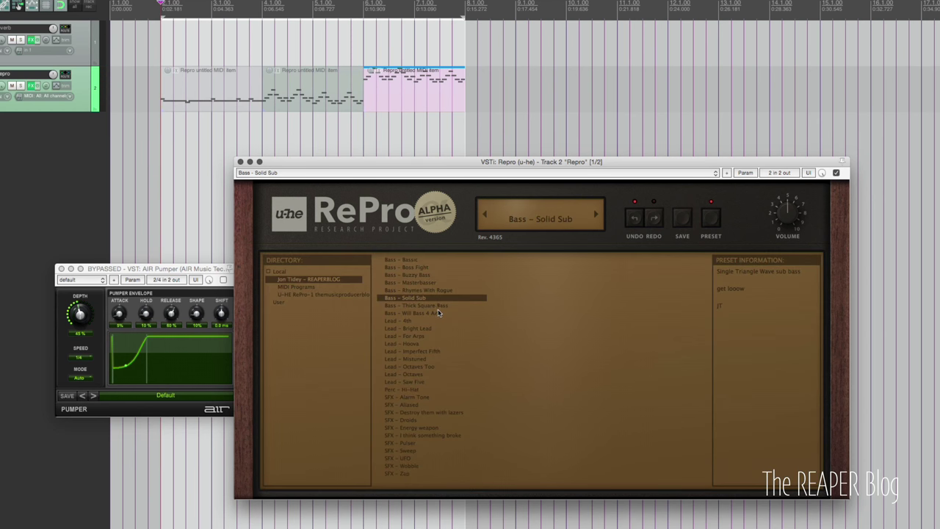
{"action": "left_click", "coordinate": [443, 305]}
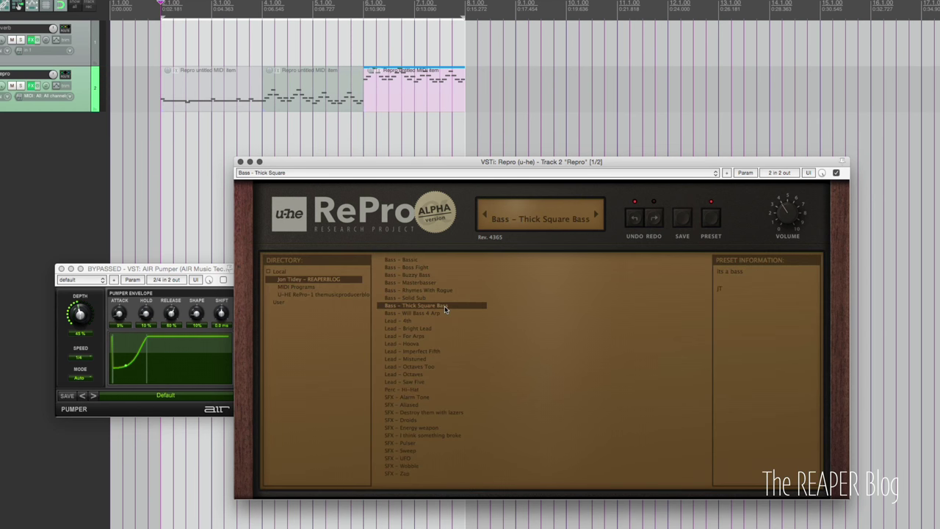
{"action": "left_click", "coordinate": [709, 219]}
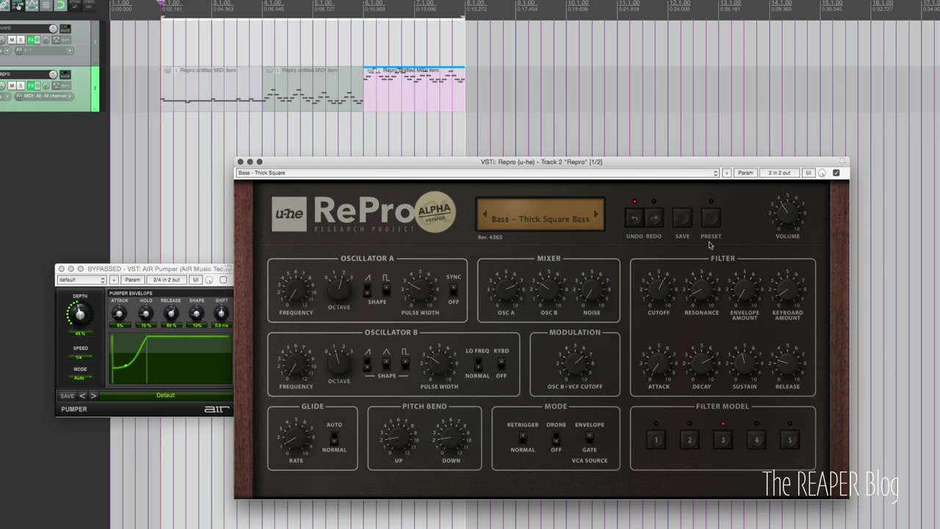
{"action": "left_click", "coordinate": [711, 219]}
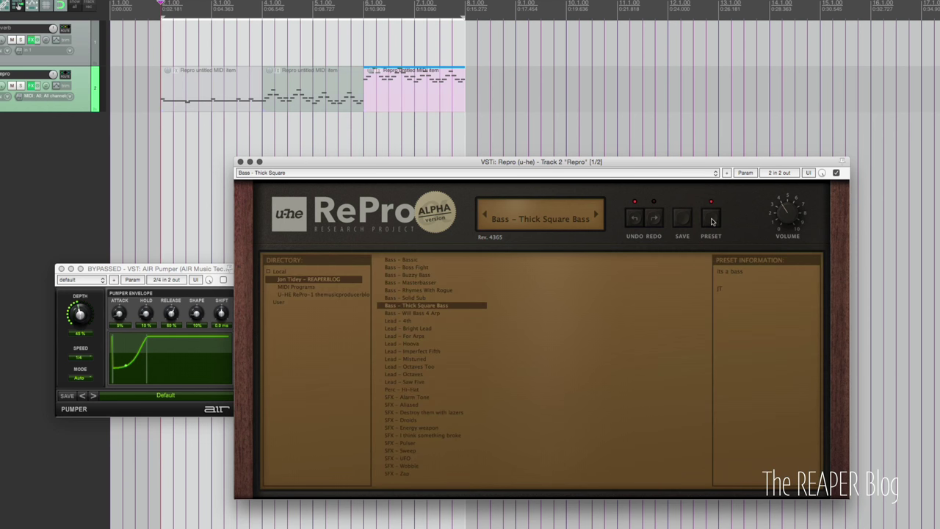
{"action": "left_click", "coordinate": [711, 221]}
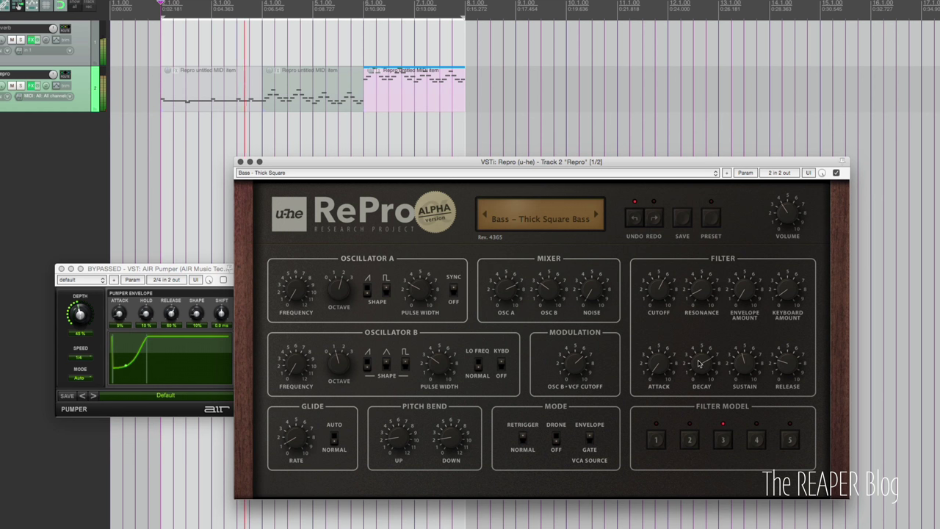
{"action": "mouse_move", "coordinate": [699, 363]}
{"action": "left_mouse_down"}
{"action": "mouse_move", "coordinate": [701, 403]}
{"action": "mouse_move", "coordinate": [702, 353]}
{"action": "mouse_move", "coordinate": [704, 371]}
{"action": "mouse_move", "coordinate": [696, 367]}
{"action": "left_mouse_up"}
{"action": "left_click", "coordinate": [223, 279]}
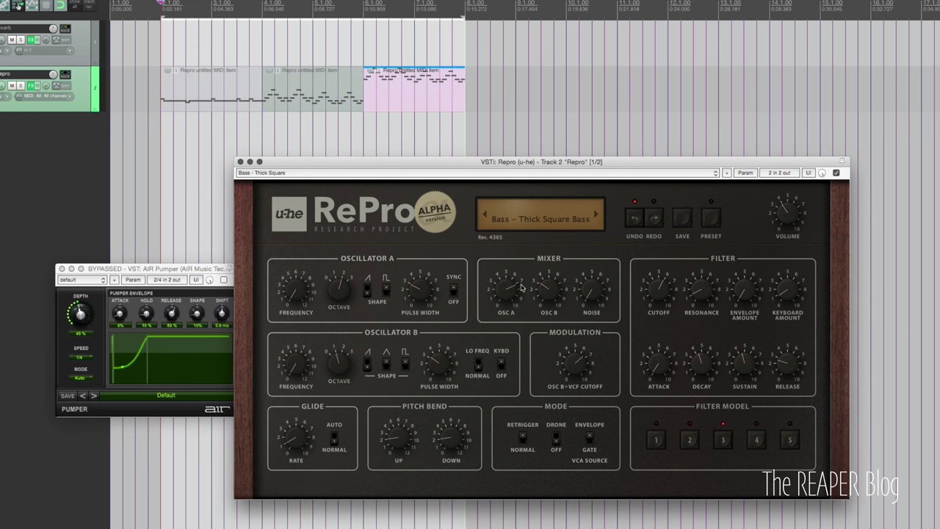
Step: Close the MIDI editor, scroll the arrangement so all three MIDI items show, and start playback
{"action": "double_click", "coordinate": [249, 91]}
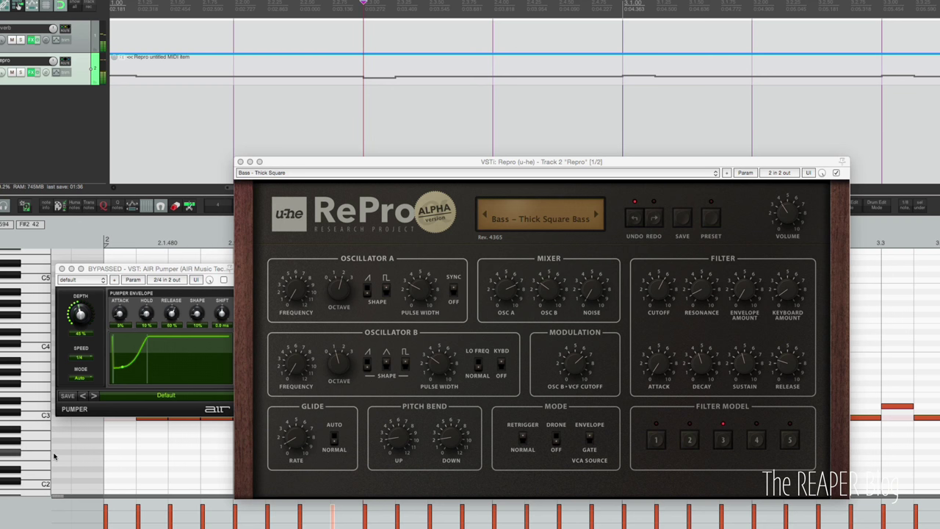
{"action": "key", "text": "Escape"}
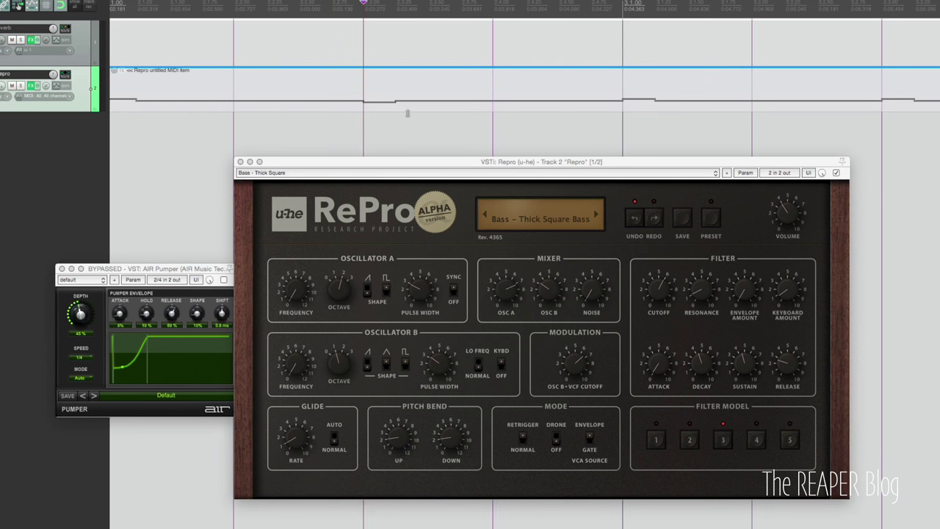
{"action": "scroll", "coordinate": [408, 107], "scroll_direction": "down", "scroll_amount": 6}
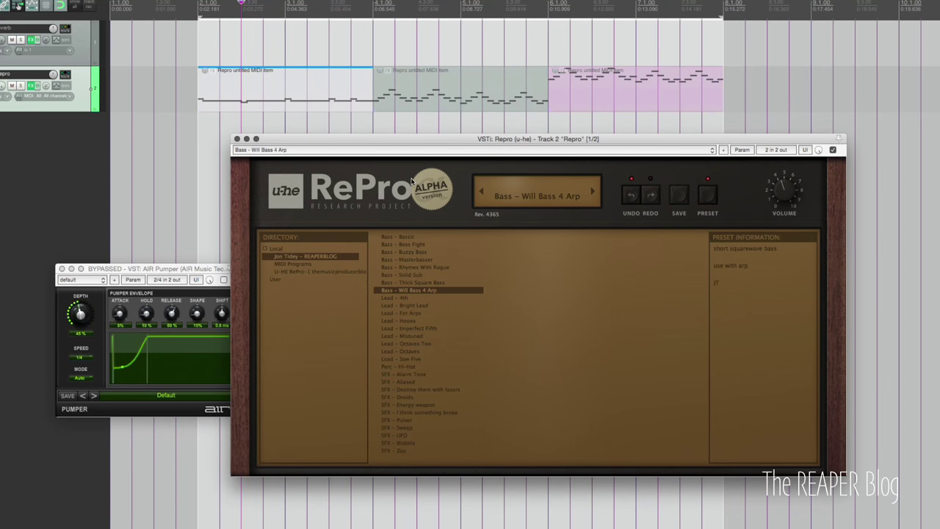
{"action": "key", "text": "space"}
Step: Try Lead – 4th and Lead – Bright Lead, ending on Lead – For Arps with the browser closed
{"action": "left_click", "coordinate": [394, 298]}
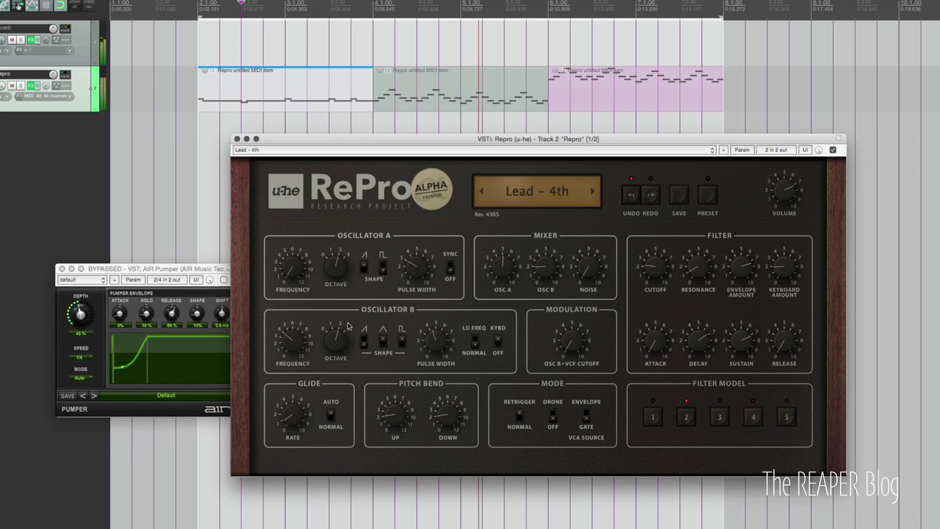
{"action": "key", "text": "space"}
{"action": "left_click", "coordinate": [537, 191]}
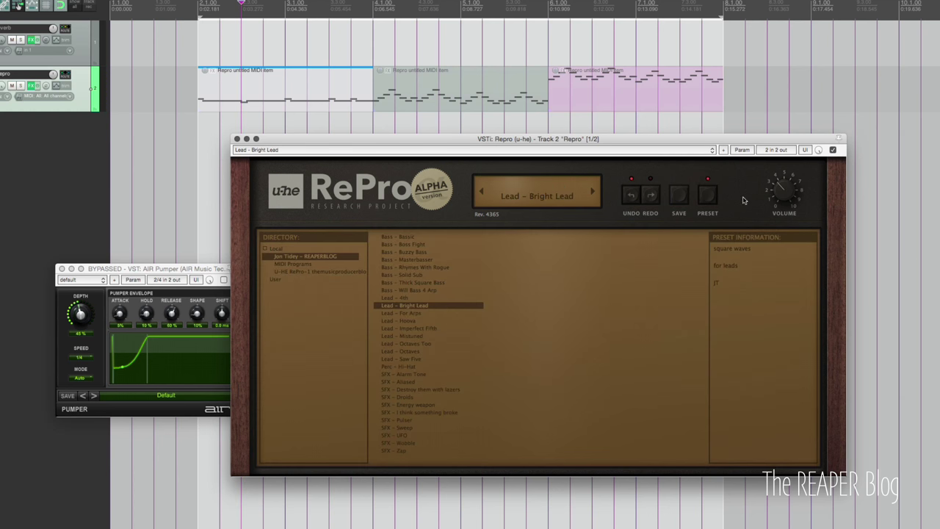
{"action": "left_click", "coordinate": [707, 194]}
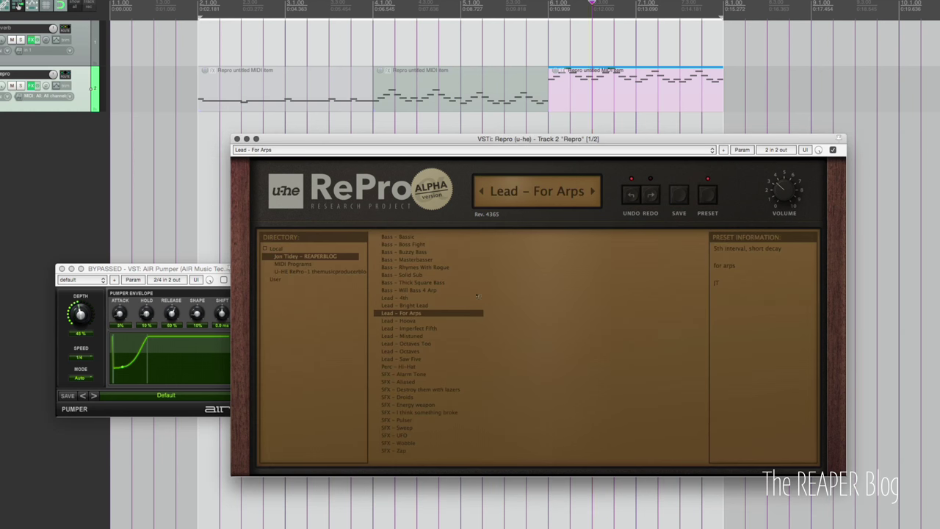
{"action": "left_click", "coordinate": [706, 196]}
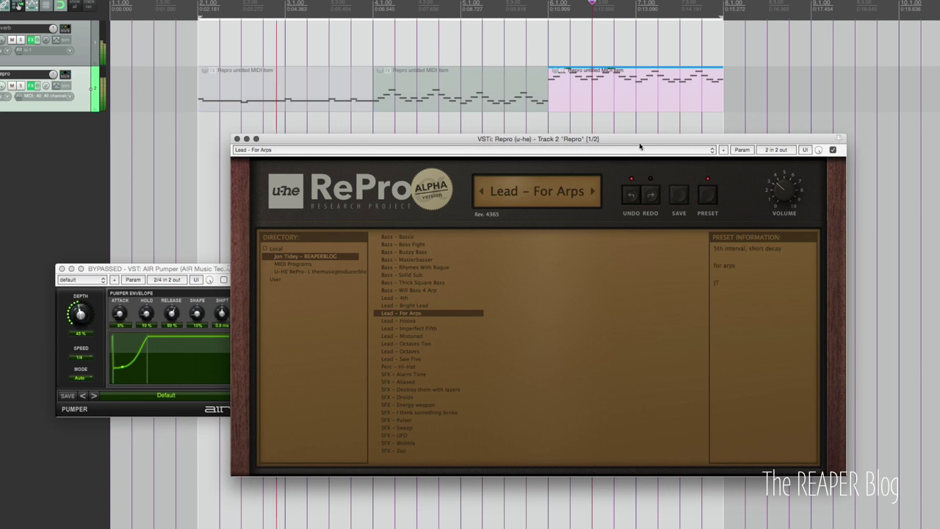
{"action": "left_click", "coordinate": [703, 196]}
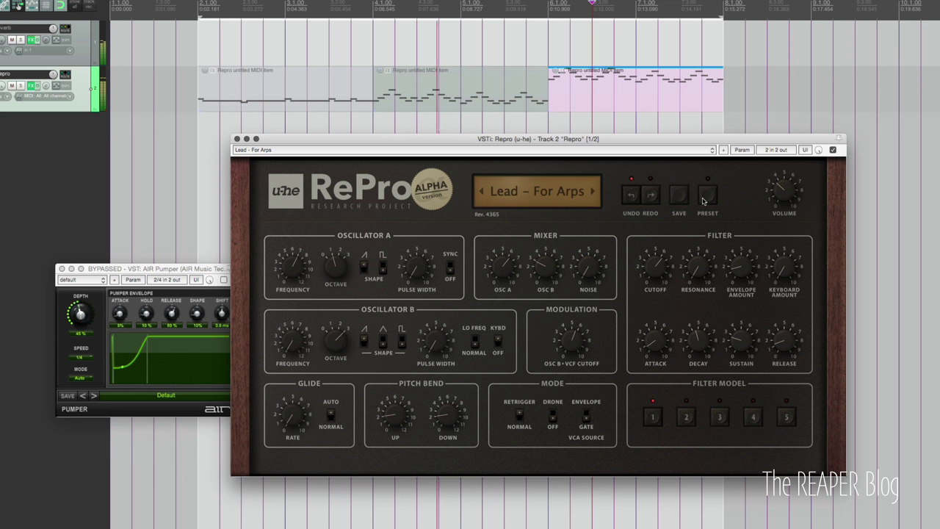
Step: Step to Lead – Hoova, then load Lead – Imperfect Fifth and play it briefly
{"action": "left_click", "coordinate": [593, 191]}
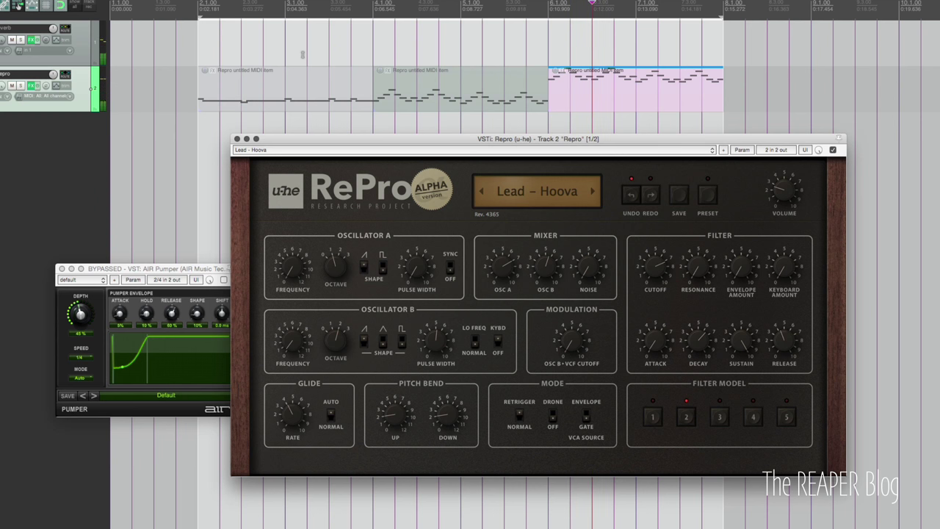
{"action": "left_click", "coordinate": [537, 191]}
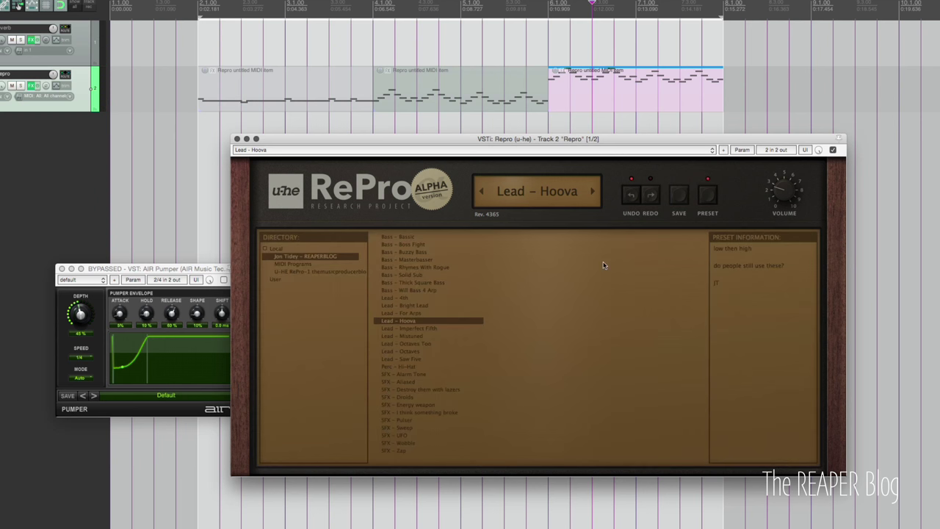
{"action": "left_click", "coordinate": [444, 328]}
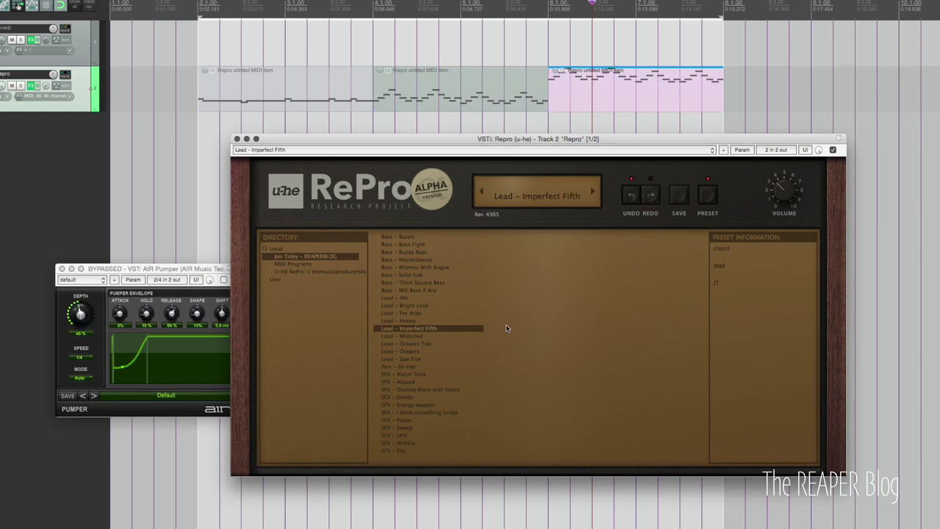
{"action": "left_click", "coordinate": [710, 197]}
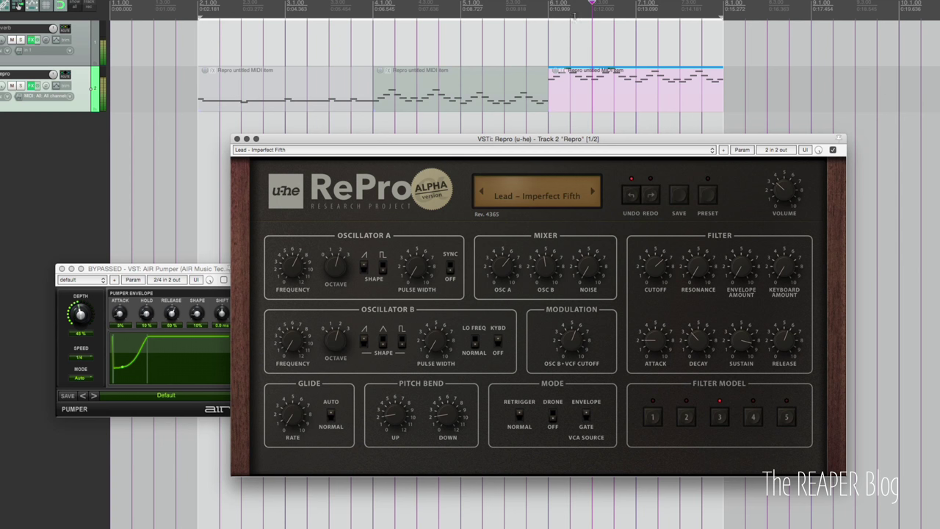
{"action": "key", "text": "space"}
{"action": "key", "text": "space"}
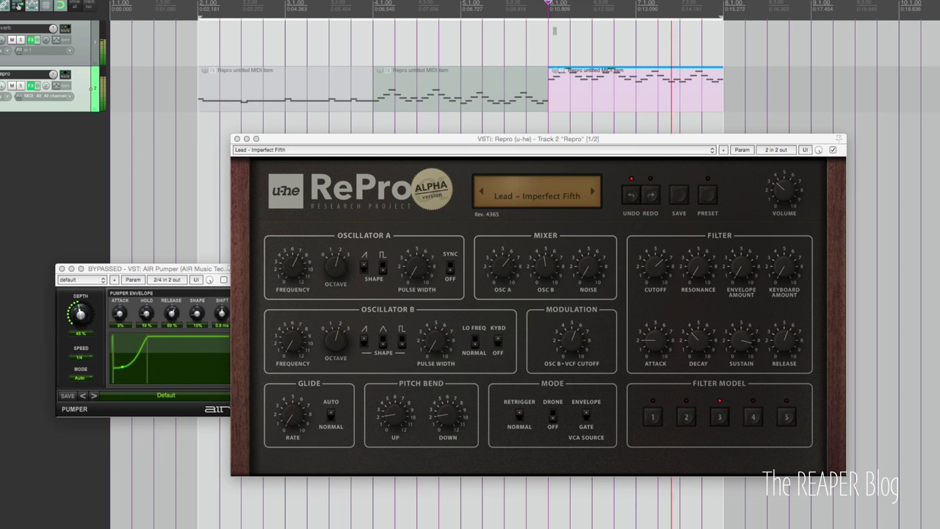
{"action": "key", "text": "space"}
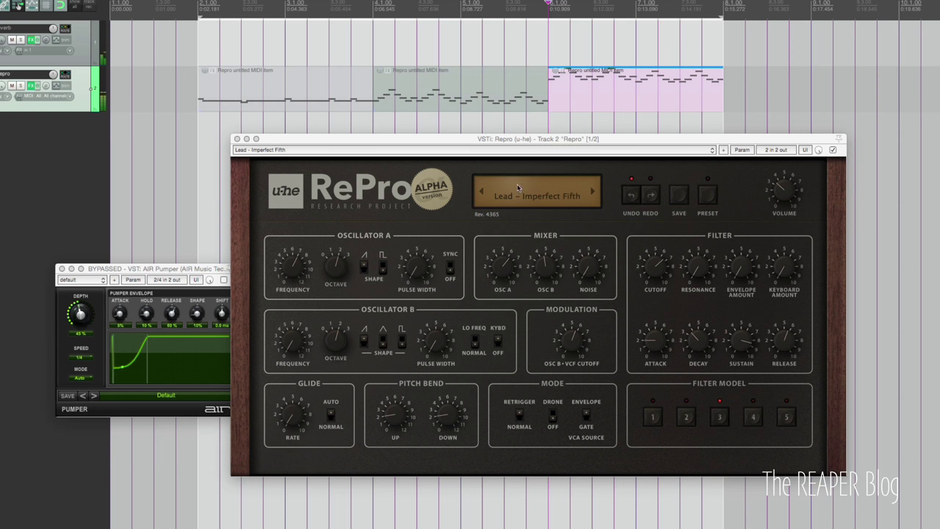
{"action": "left_click", "coordinate": [708, 197]}
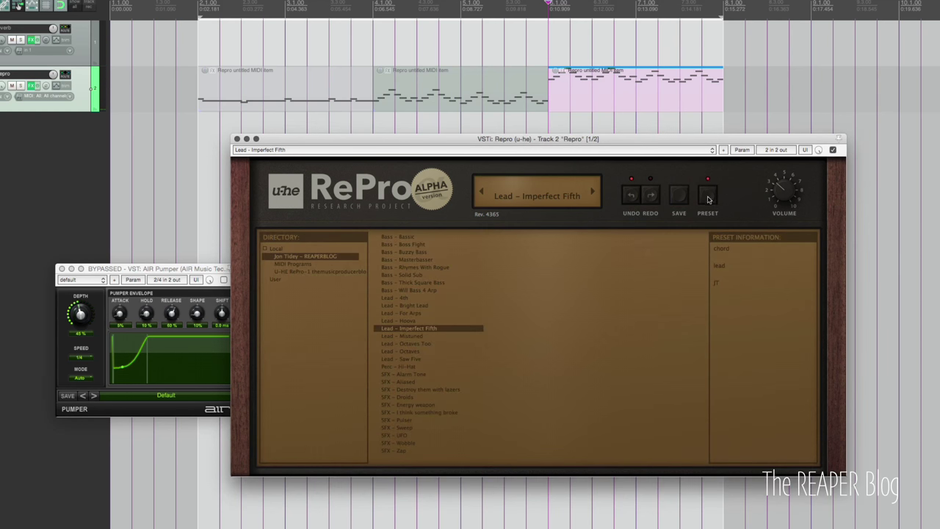
Step: Audition the Lead – Mistuned preset, then load Lead – Octaves Too
{"action": "left_click", "coordinate": [439, 336]}
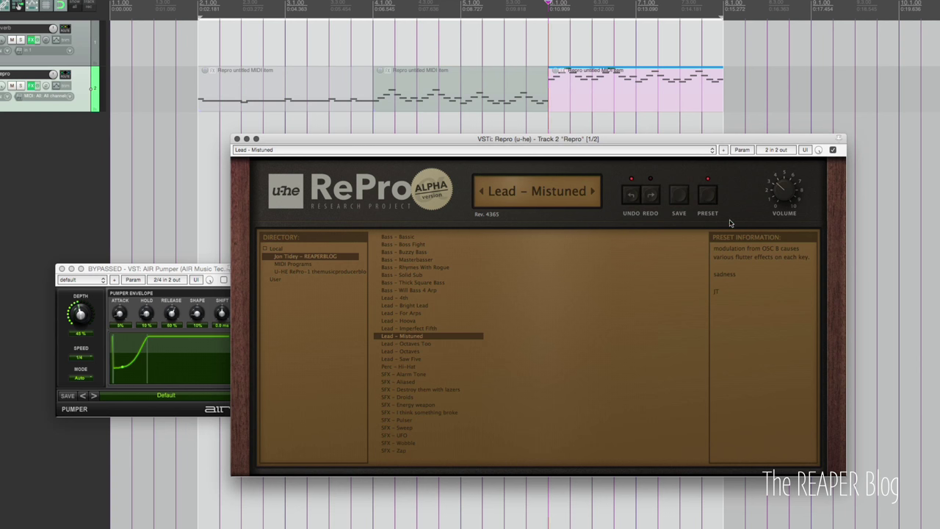
{"action": "left_click", "coordinate": [709, 197]}
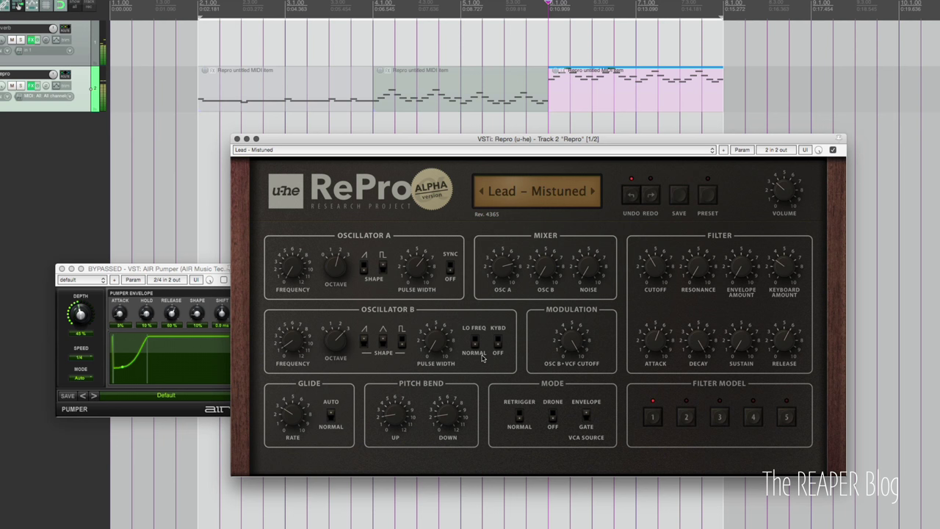
{"action": "left_click", "coordinate": [536, 191]}
{"action": "left_click", "coordinate": [442, 328]}
{"action": "left_click", "coordinate": [442, 337]}
{"action": "left_click", "coordinate": [448, 345]}
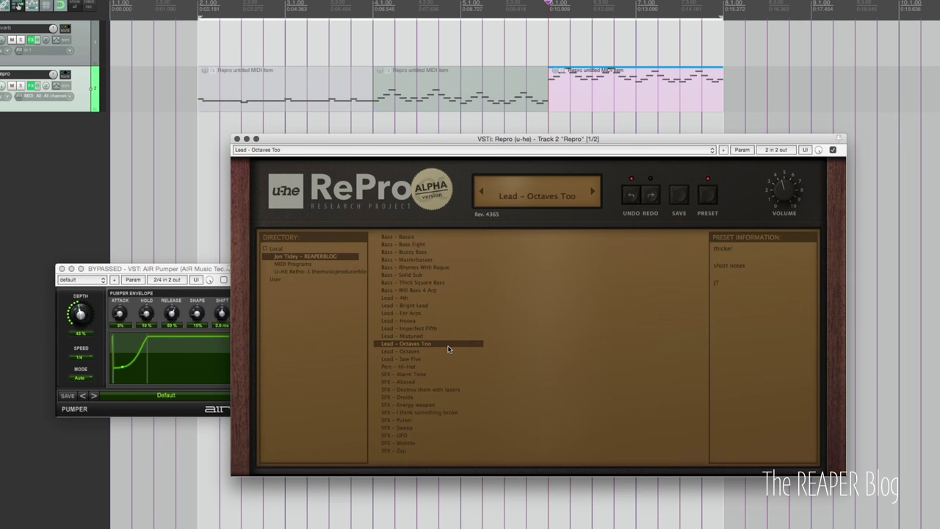
Step: On Lead – Octaves Too, nudge the filter resonance up to 60.50
{"action": "left_click", "coordinate": [554, 359]}
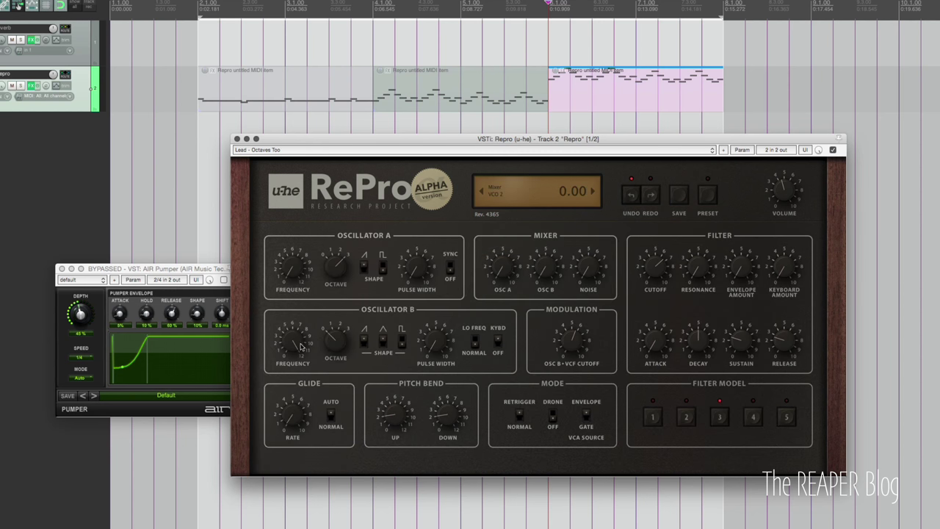
{"action": "scroll", "coordinate": [570, 340], "scroll_direction": "up", "scroll_amount": 10}
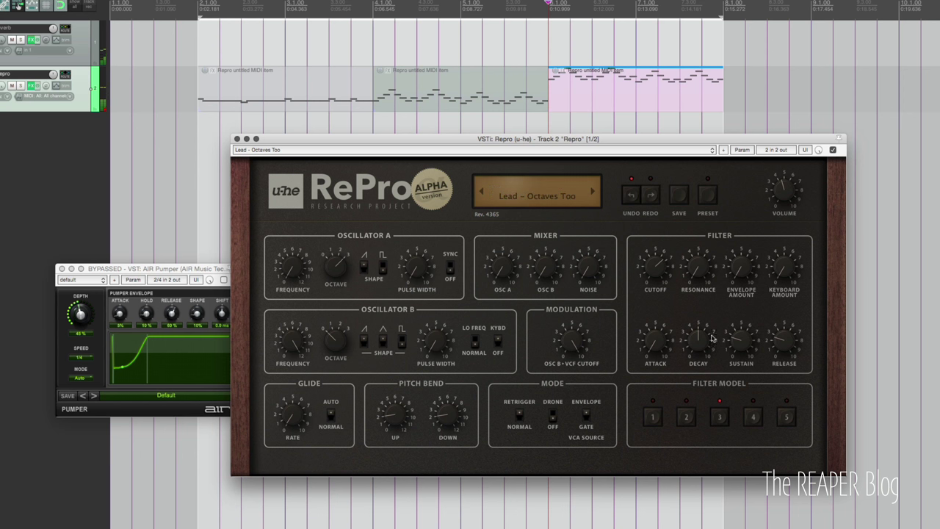
{"action": "left_click", "coordinate": [742, 340]}
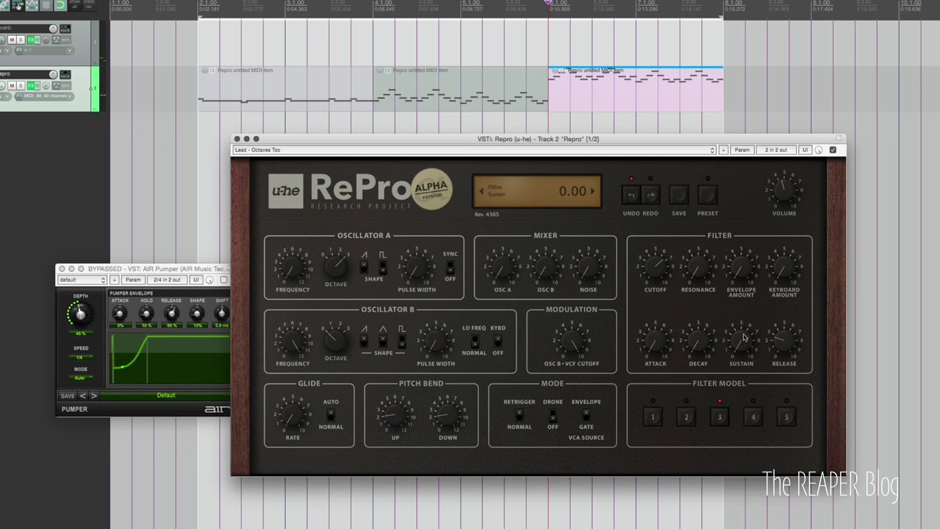
{"action": "mouse_move", "coordinate": [697, 269]}
{"action": "left_mouse_down"}
{"action": "mouse_move", "coordinate": [698, 251]}
{"action": "mouse_move", "coordinate": [700, 279]}
{"action": "left_mouse_up"}
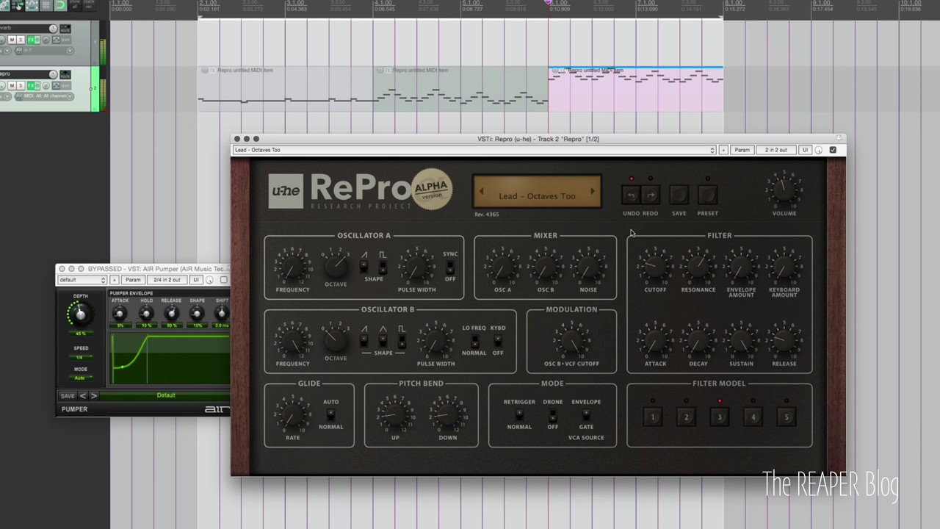
Step: Revisit Lead – Octaves Too, then step to Lead – Octaves and play it
{"action": "left_click", "coordinate": [708, 200]}
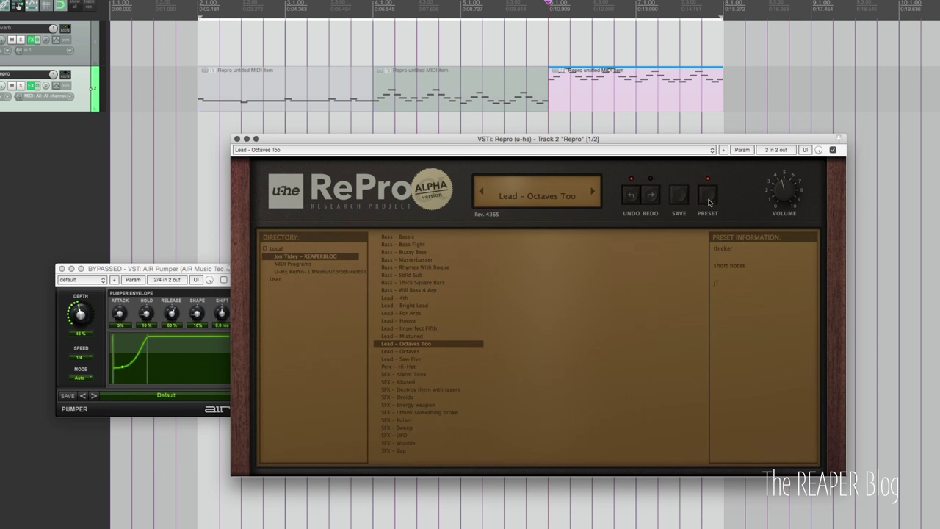
{"action": "left_click", "coordinate": [441, 335]}
{"action": "left_click", "coordinate": [444, 344]}
{"action": "left_click", "coordinate": [373, 6]}
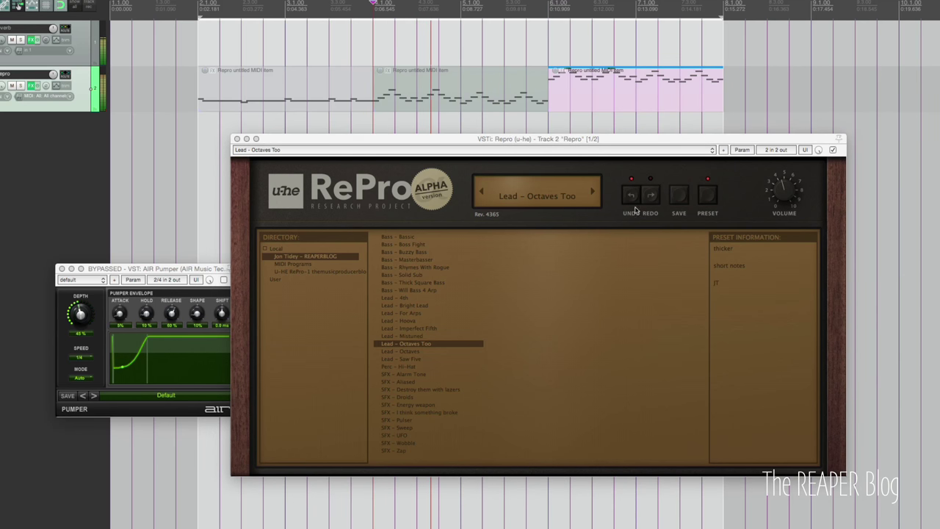
{"action": "left_click", "coordinate": [708, 196]}
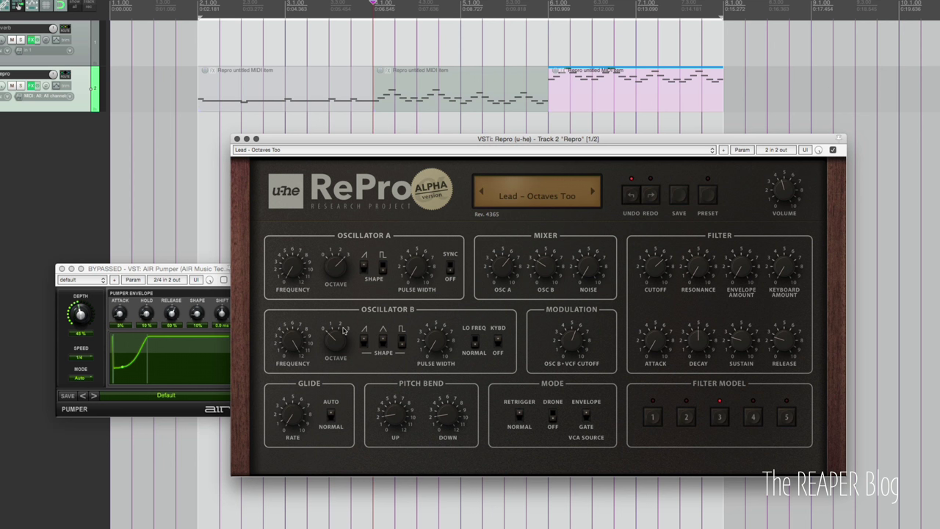
{"action": "left_click", "coordinate": [590, 193]}
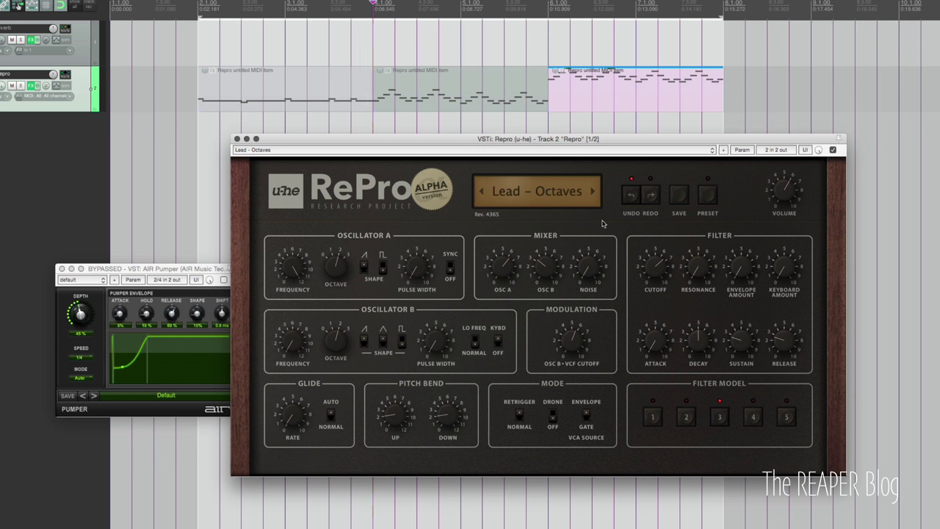
{"action": "key", "text": "space"}
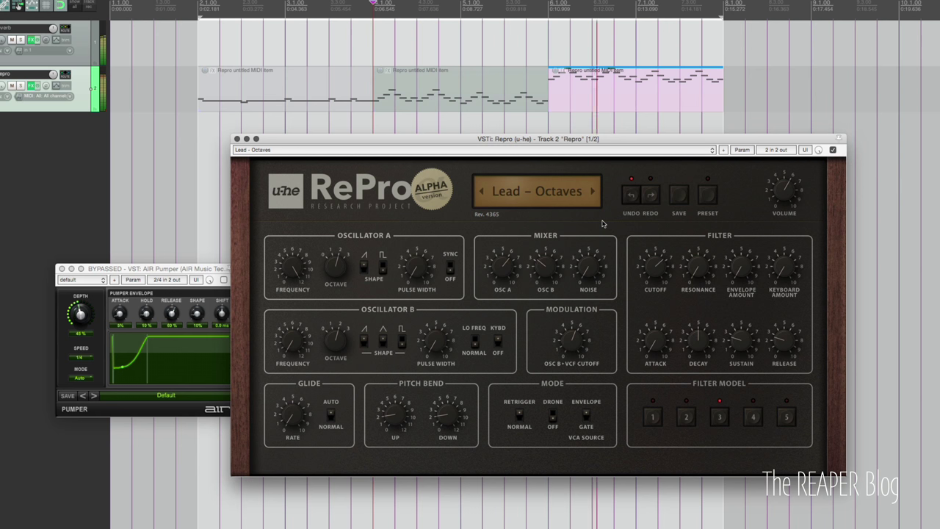
{"action": "key", "text": "space"}
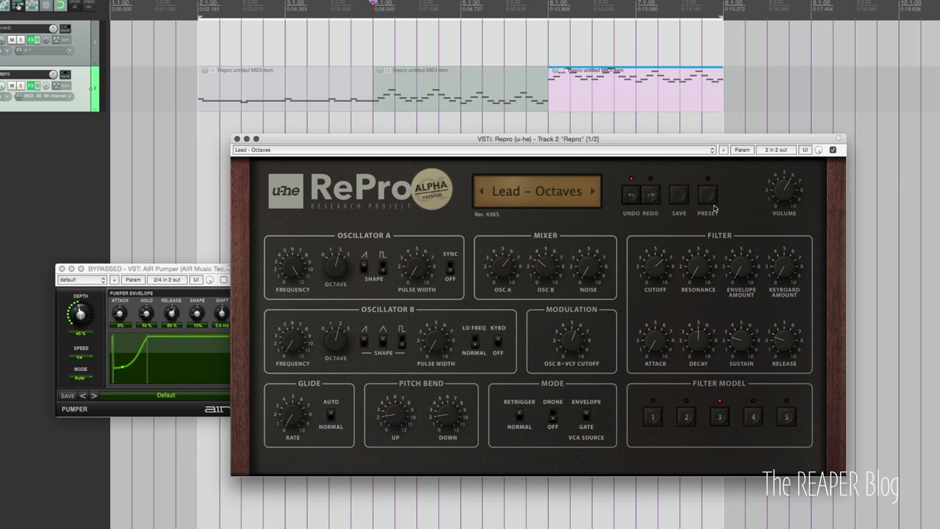
Step: Load Lead – Saw Five, play it, then close the preset browser
{"action": "left_click", "coordinate": [709, 197]}
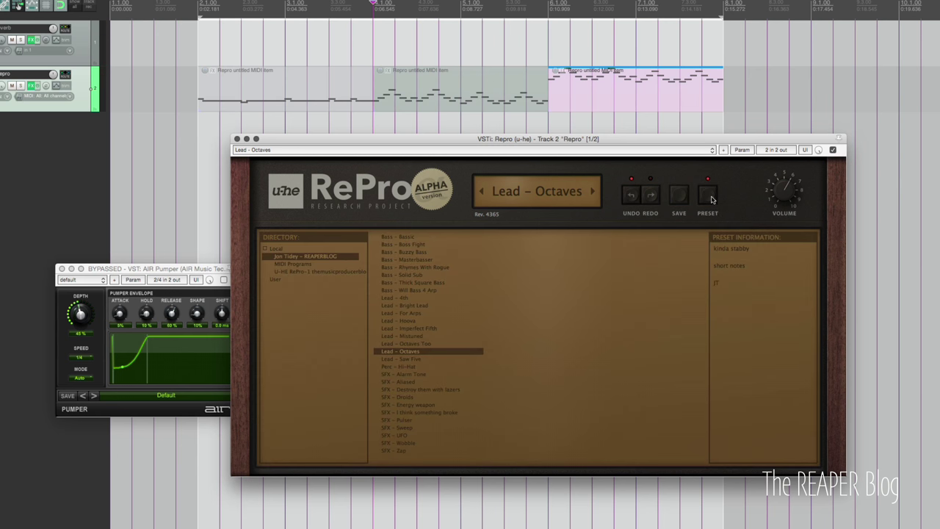
{"action": "left_click", "coordinate": [431, 359]}
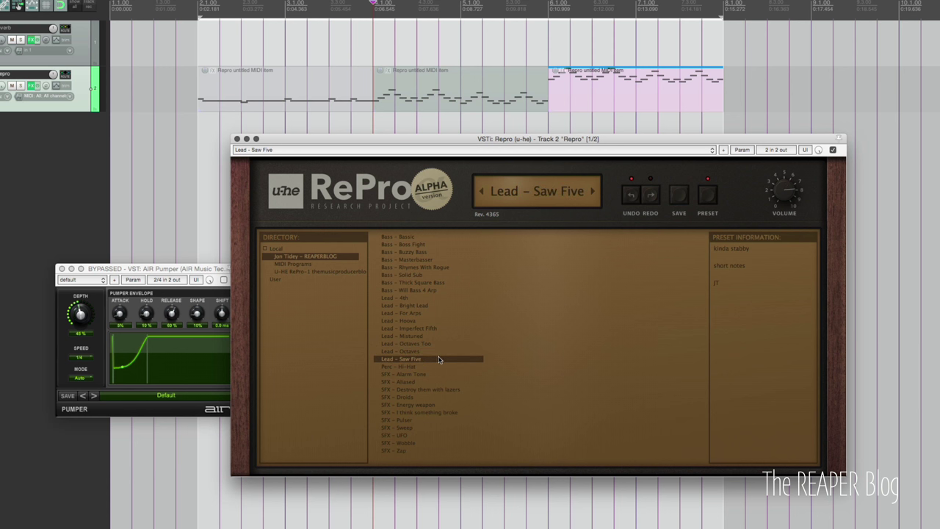
{"action": "key", "text": "space"}
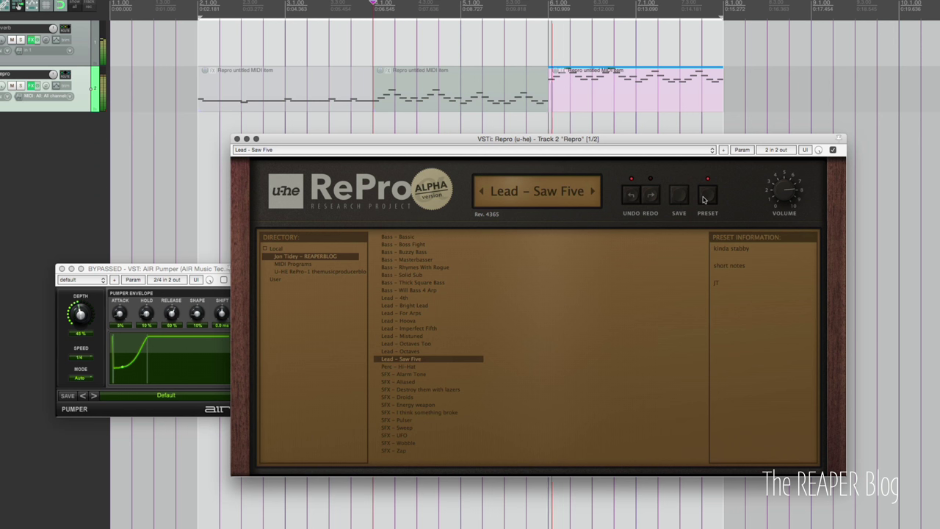
{"action": "key", "text": "space"}
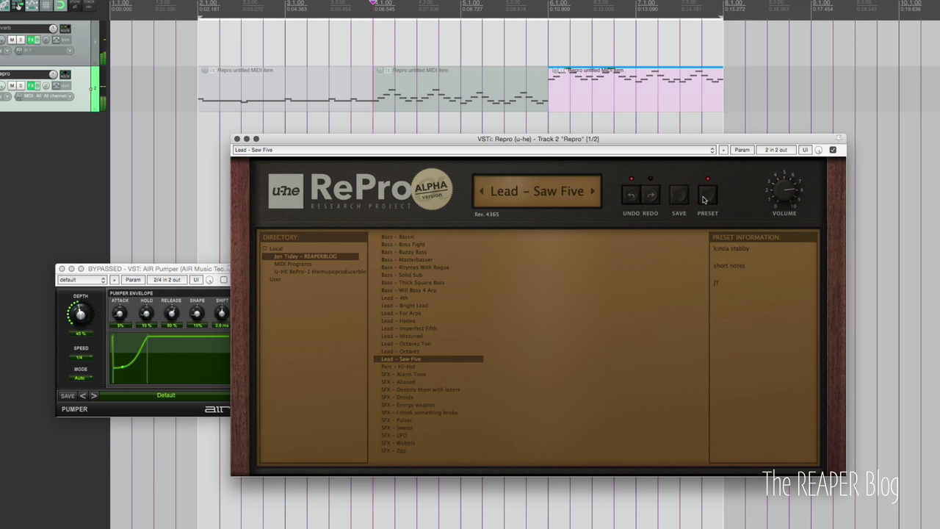
{"action": "left_click", "coordinate": [703, 194]}
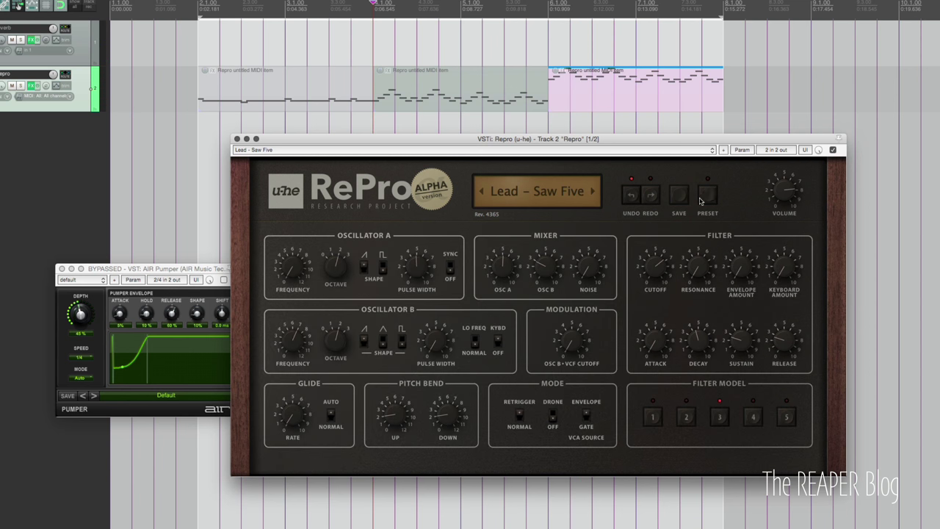
Step: Load Perc – Hi-Hat and play it from the start
{"action": "left_click", "coordinate": [704, 195]}
{"action": "left_click", "coordinate": [415, 367]}
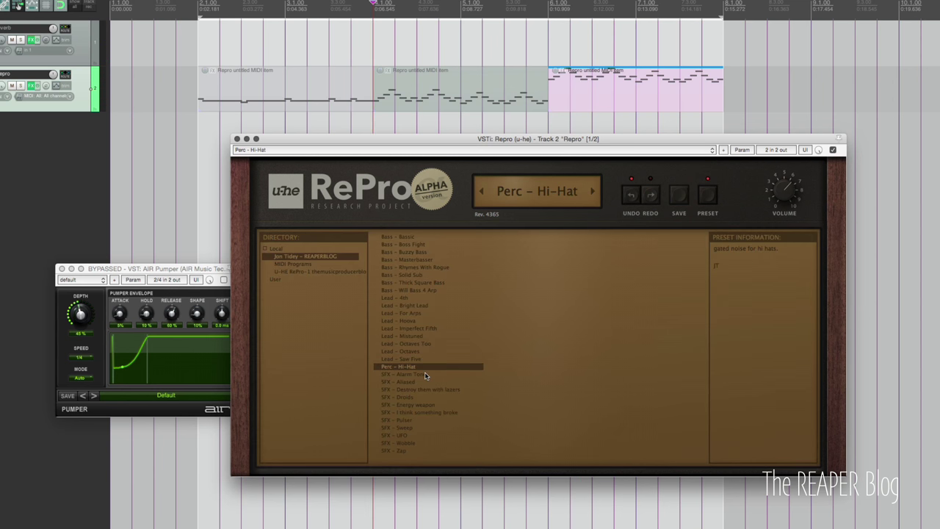
{"action": "key", "text": "space"}
{"action": "left_click", "coordinate": [705, 201]}
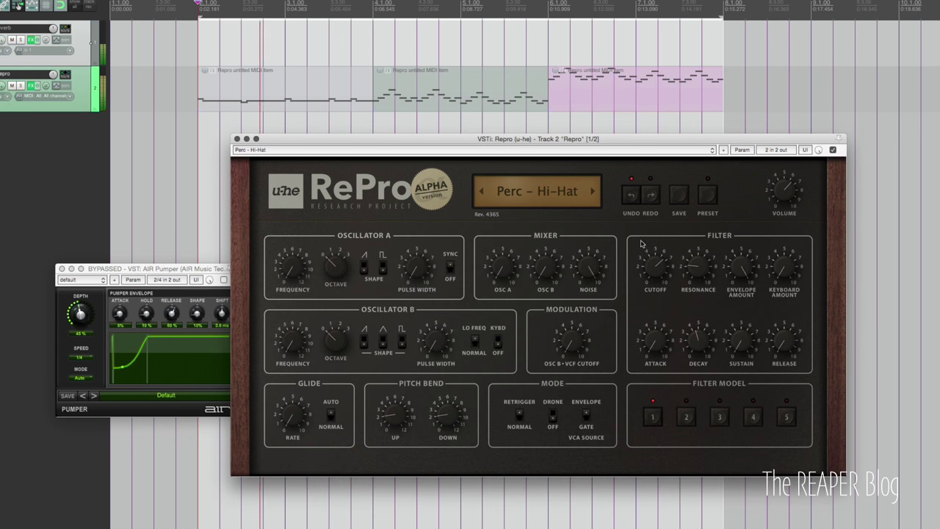
{"action": "key", "text": "space"}
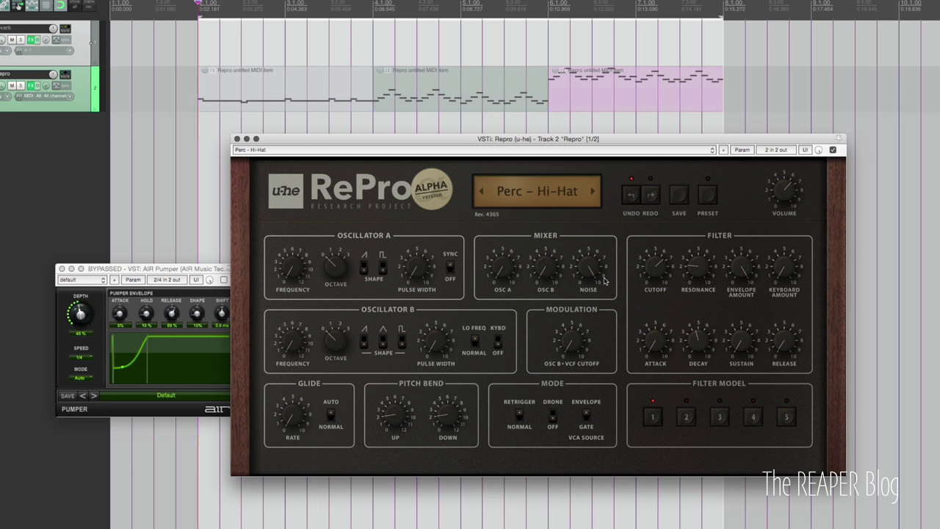
Step: Sweep the Hi-Hat's filter cutoff during playback, then load SFX – Alarm Tone
{"action": "key", "text": "space"}
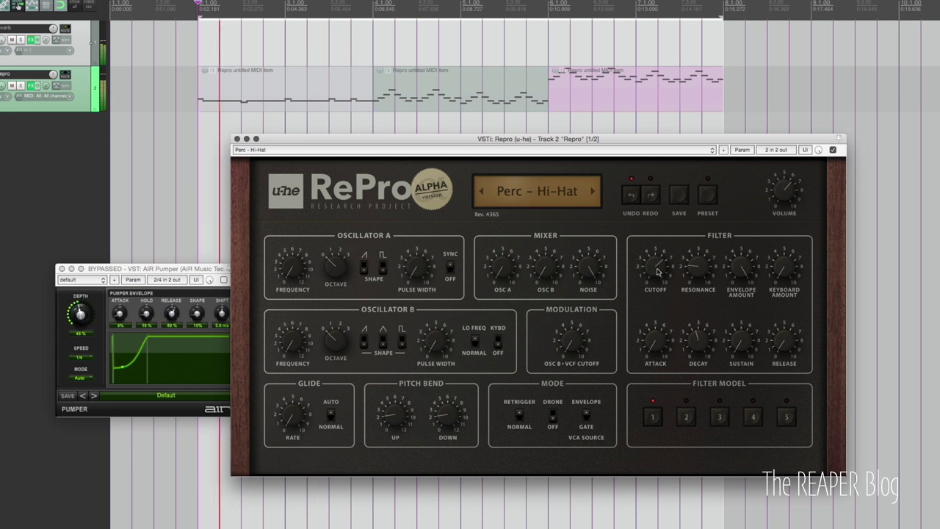
{"action": "left_click_drag", "start_coordinate": [654, 268], "coordinate": [698, 255]}
{"action": "left_click_drag", "start_coordinate": [580, 339], "coordinate": [656, 283]}
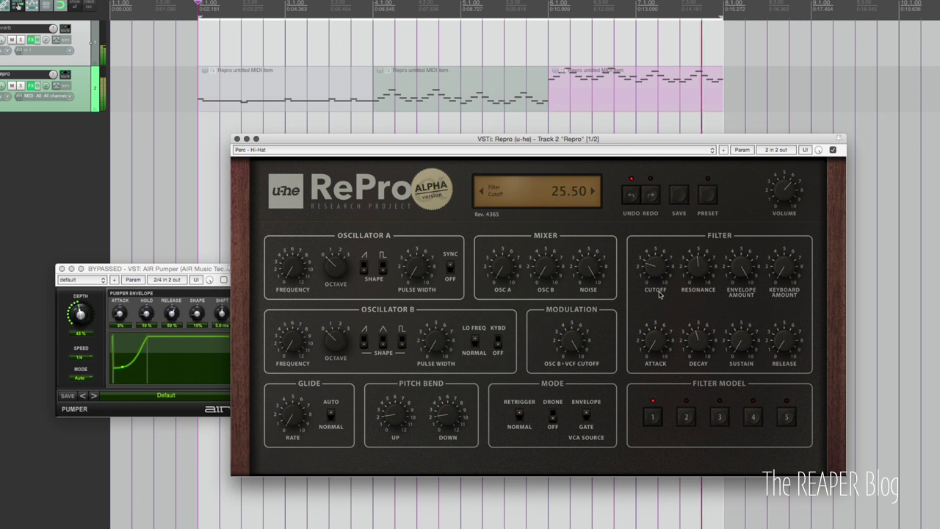
{"action": "left_click", "coordinate": [708, 197]}
{"action": "left_click", "coordinate": [433, 376]}
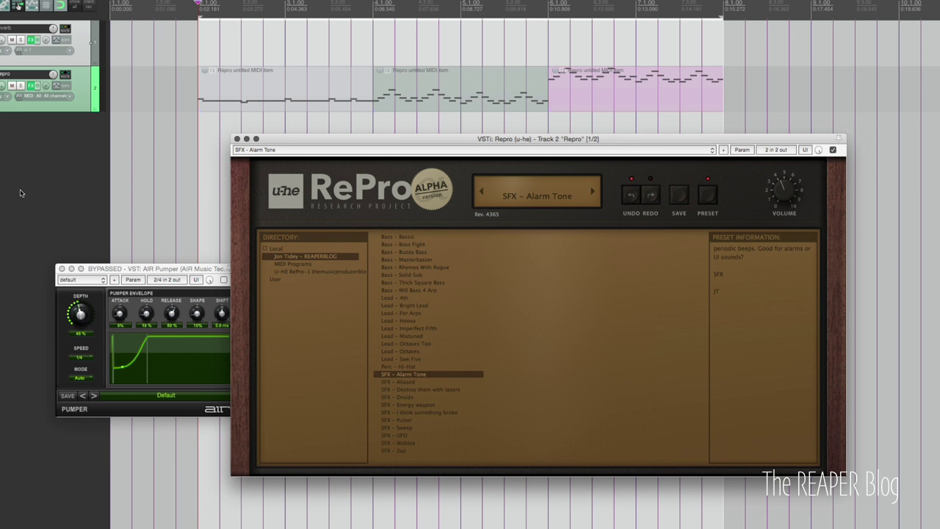
Step: Add Cockos Oscilloscope Meter to the Repro track, move it to the top and enlarge it
{"action": "right_click", "coordinate": [32, 86]}
{"action": "mouse_move", "coordinate": [66, 97]}
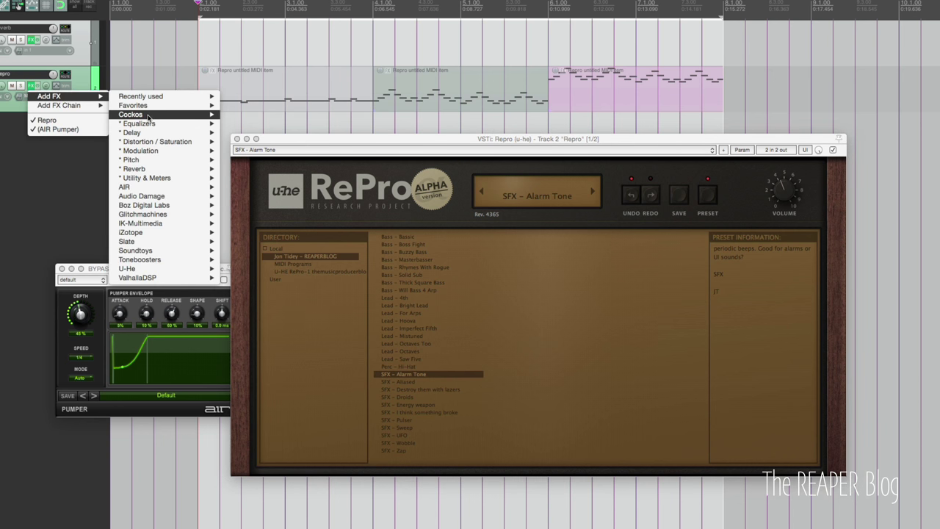
{"action": "mouse_move", "coordinate": [150, 115]}
{"action": "left_click", "coordinate": [301, 315]}
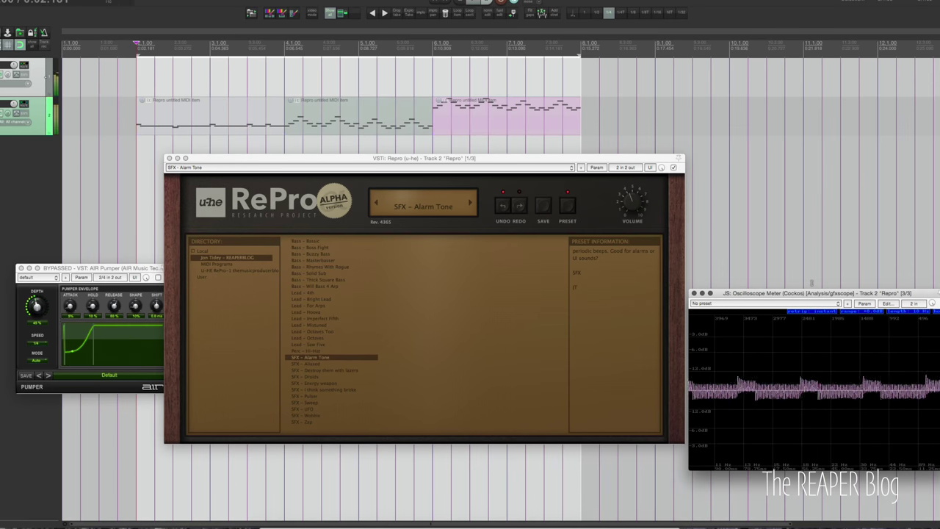
{"action": "left_click_drag", "start_coordinate": [805, 294], "coordinate": [713, 2]}
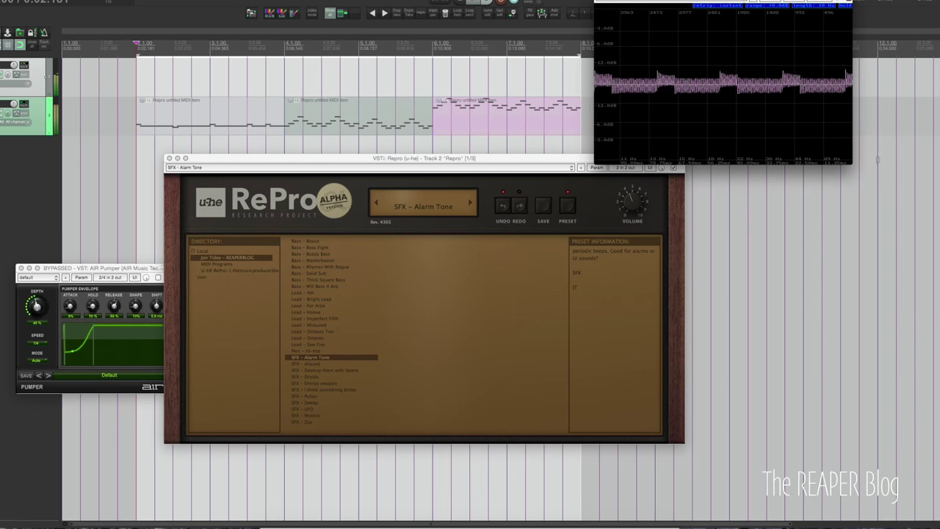
{"action": "double_click", "coordinate": [713, 1]}
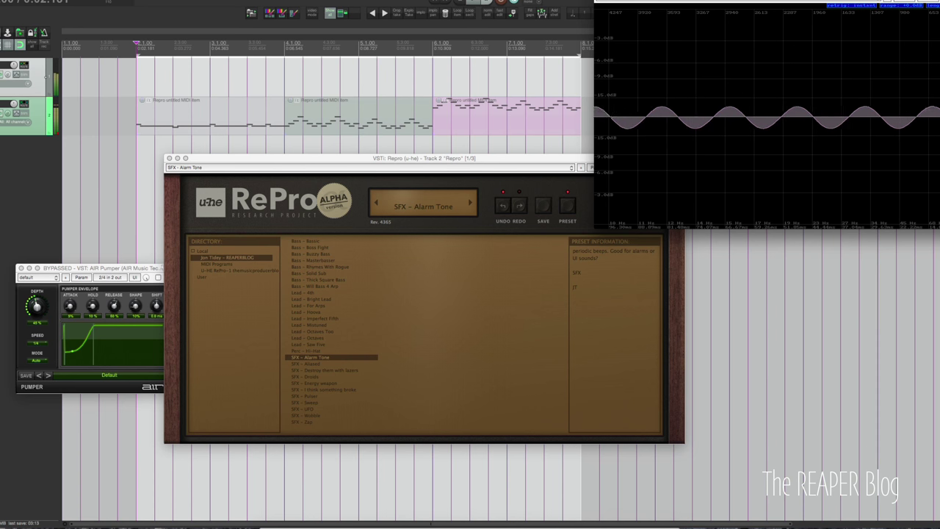
{"action": "left_click", "coordinate": [515, 290]}
Step: Step to SFX – Aliased and set the OSC B–VCF Cutoff modulation to 47.50
{"action": "key", "text": "Down"}
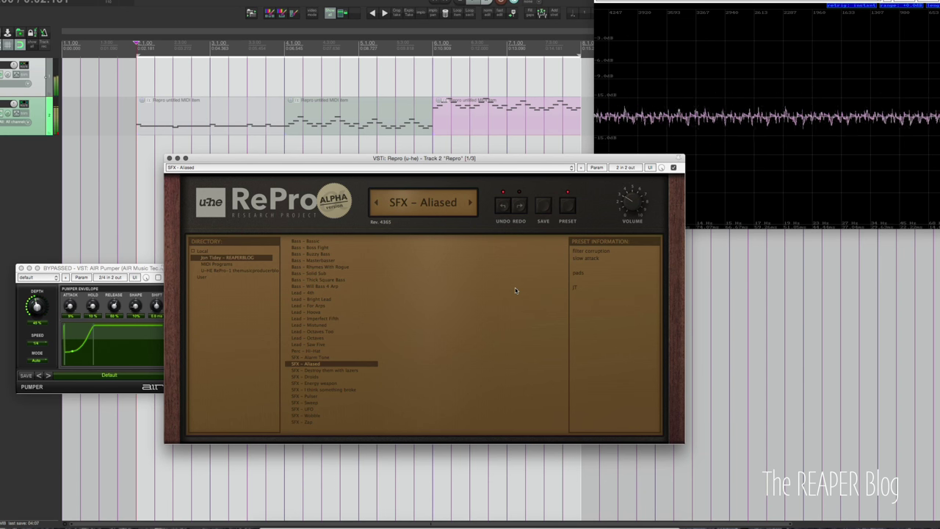
{"action": "left_click", "coordinate": [562, 208]}
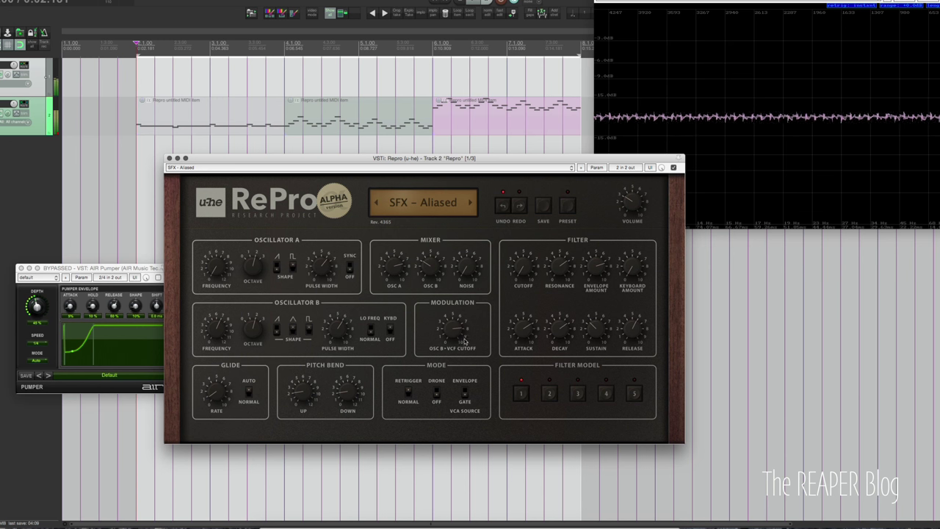
{"action": "mouse_move", "coordinate": [455, 327]}
{"action": "left_mouse_down"}
{"action": "mouse_move", "coordinate": [458, 371]}
{"action": "mouse_move", "coordinate": [455, 315]}
{"action": "mouse_move", "coordinate": [461, 379]}
{"action": "mouse_move", "coordinate": [456, 317]}
{"action": "left_mouse_up"}
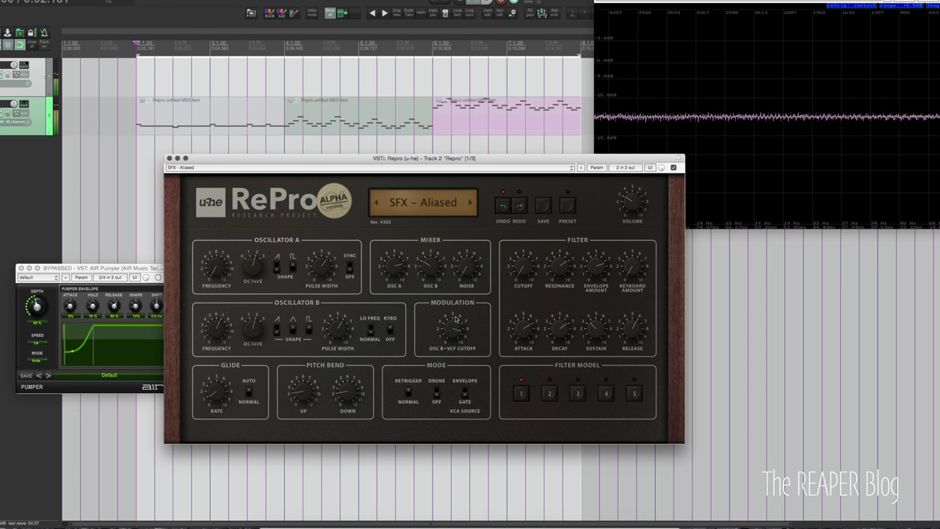
Step: Play SFX – Destroy them with lazers with the AIR Pumper switched back on
{"action": "left_click", "coordinate": [568, 205]}
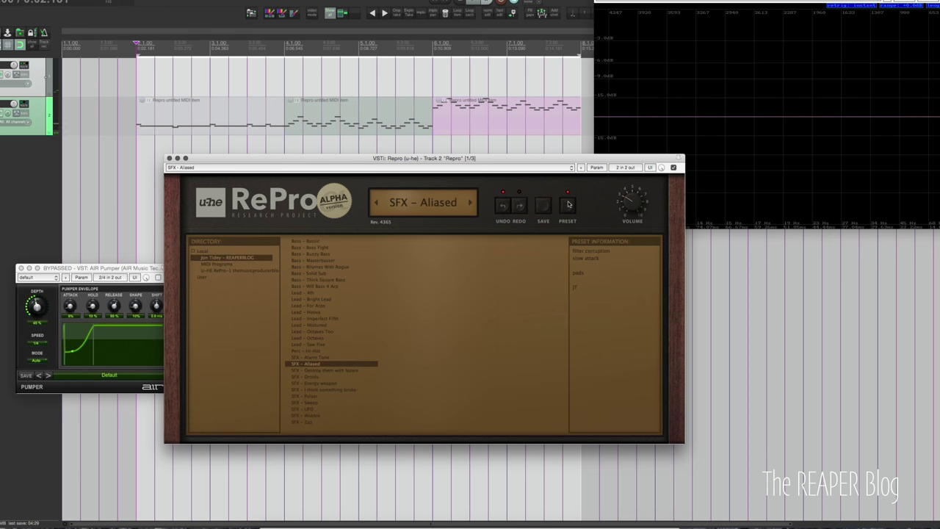
{"action": "left_click", "coordinate": [356, 370]}
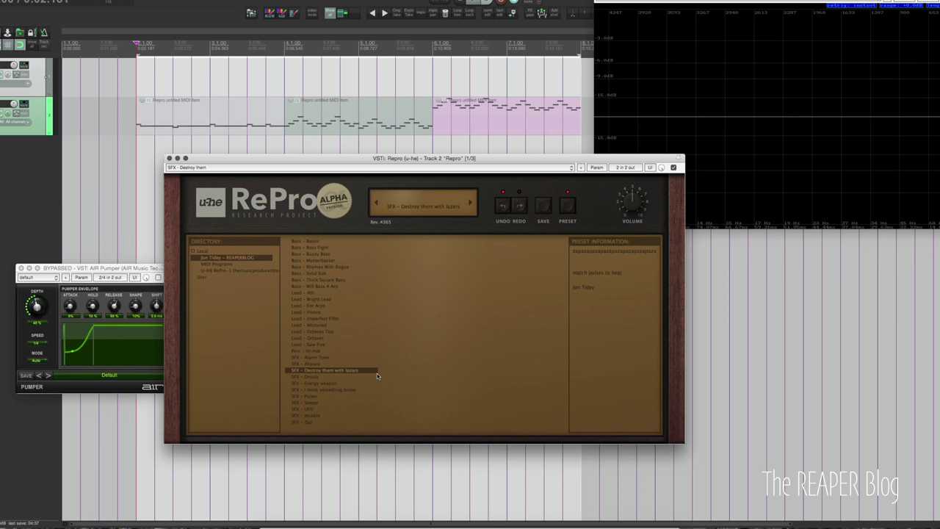
{"action": "key", "text": "space"}
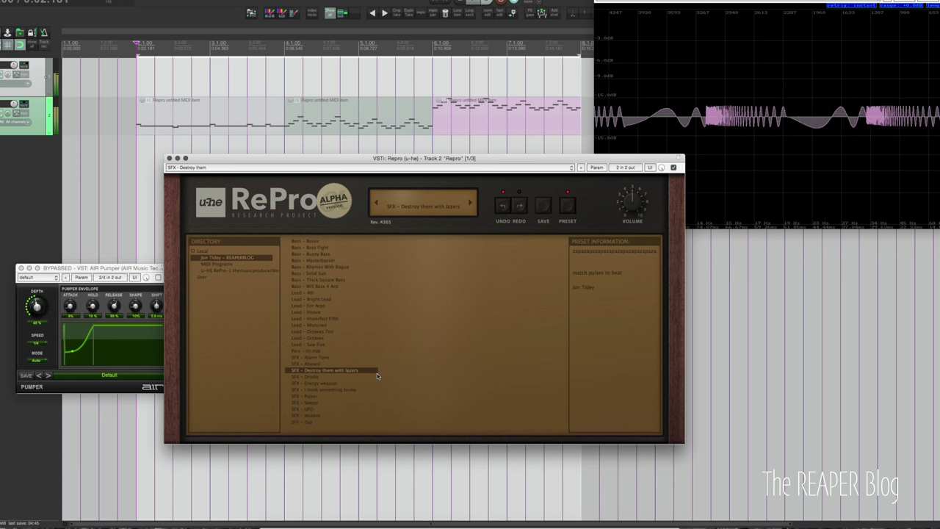
{"action": "left_click", "coordinate": [149, 267]}
{"action": "left_click", "coordinate": [157, 278]}
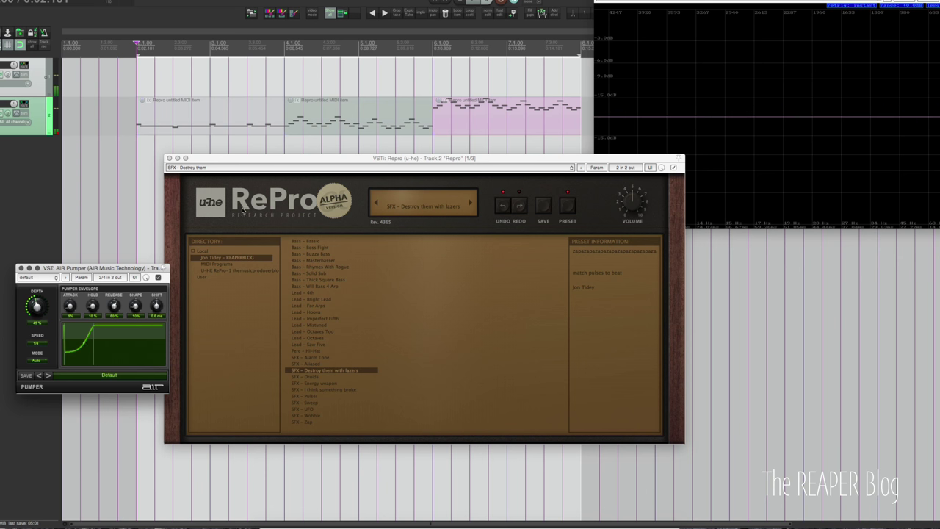
Step: Load the SFX – Droids preset from RePro's preset list
{"action": "left_click", "coordinate": [575, 208]}
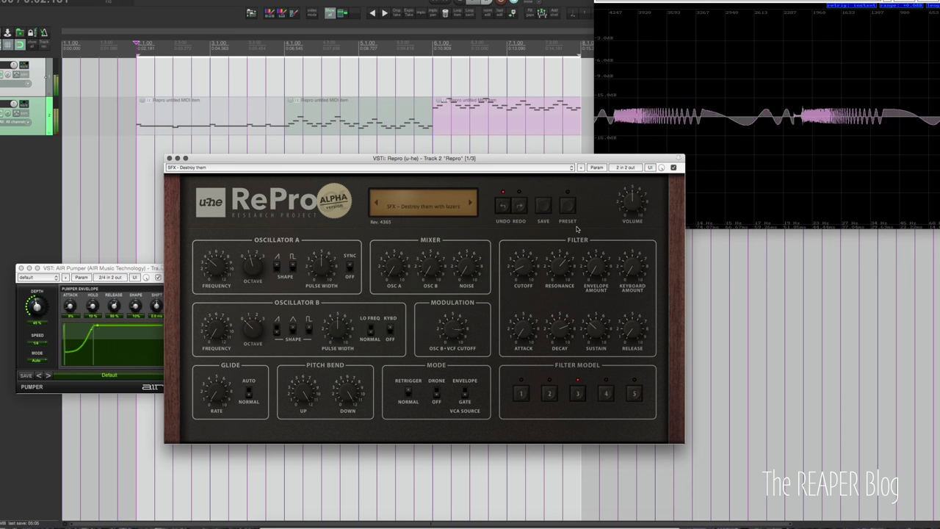
{"action": "left_click", "coordinate": [566, 210]}
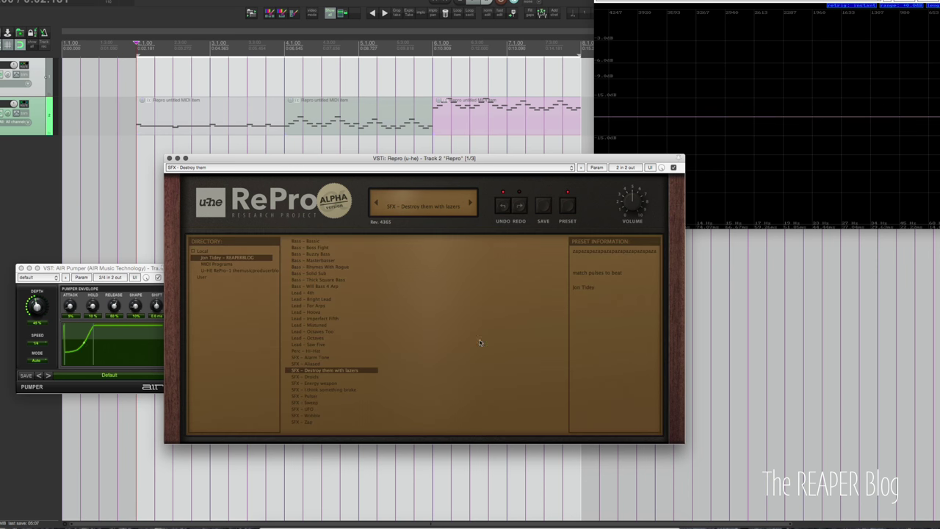
{"action": "left_click", "coordinate": [330, 376]}
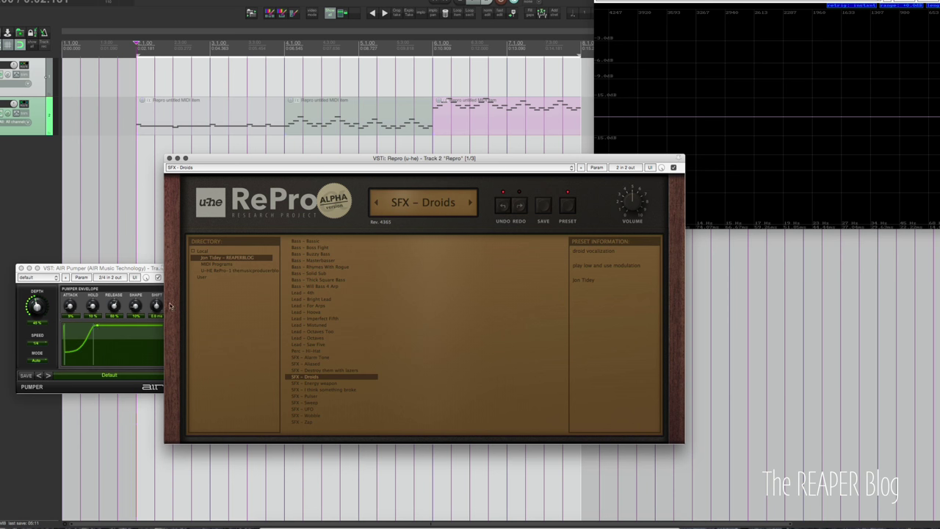
Step: Untick AIR Pumper's enable checkbox so SFX – Droids plays without pumping
{"action": "left_click", "coordinate": [156, 270]}
{"action": "left_click", "coordinate": [158, 277]}
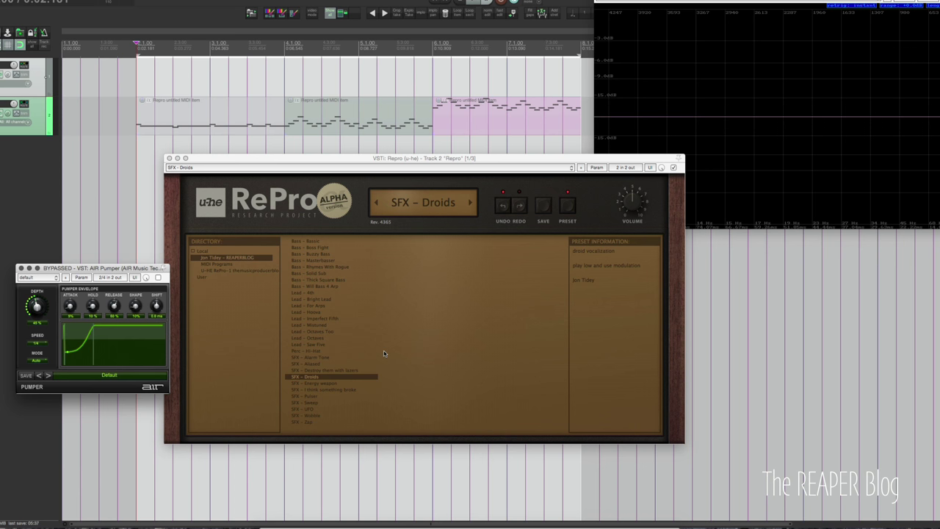
Step: Pick SFX – Energy weapon from RePro's preset list
{"action": "left_click", "coordinate": [345, 383]}
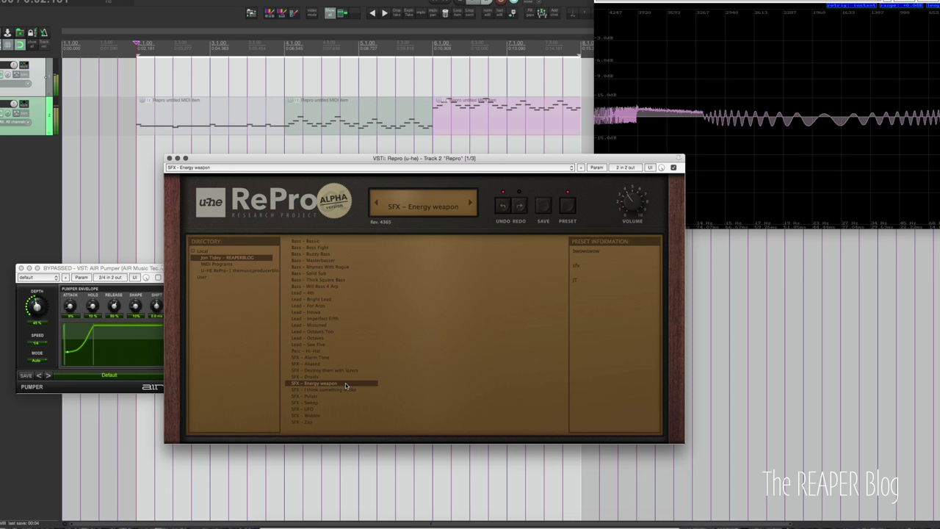
Step: On SFX – Energy weapon, raise Osc B frequency to 4.60 and pulse width to 65.00
{"action": "left_click", "coordinate": [572, 207]}
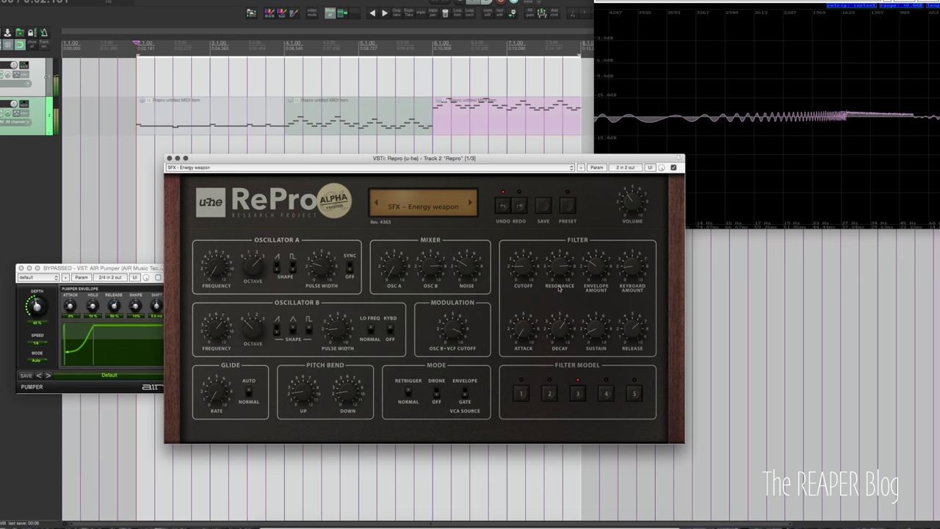
{"action": "mouse_move", "coordinate": [391, 333]}
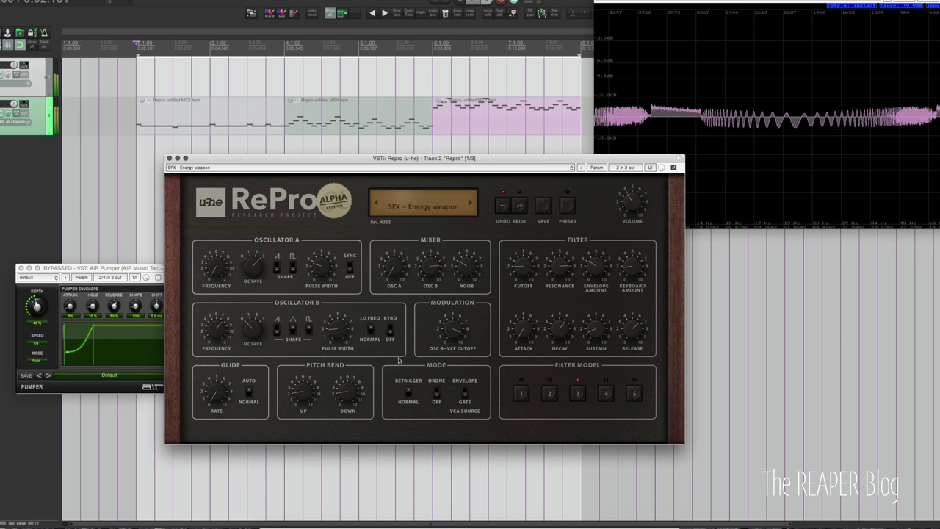
{"action": "mouse_move", "coordinate": [219, 331]}
{"action": "left_mouse_down"}
{"action": "mouse_move", "coordinate": [221, 316]}
{"action": "mouse_move", "coordinate": [219, 349]}
{"action": "mouse_move", "coordinate": [224, 321]}
{"action": "mouse_move", "coordinate": [222, 332]}
{"action": "left_mouse_up"}
{"action": "left_click", "coordinate": [342, 332]}
{"action": "mouse_move", "coordinate": [342, 332]}
{"action": "left_mouse_down"}
{"action": "mouse_move", "coordinate": [342, 274]}
{"action": "mouse_move", "coordinate": [340, 321]}
{"action": "left_mouse_up"}
{"action": "left_click", "coordinate": [573, 207]}
Step: Audition SFX – I think something broke and SFX – Pulser, then move on to SFX – Sweep
{"action": "left_click", "coordinate": [349, 390]}
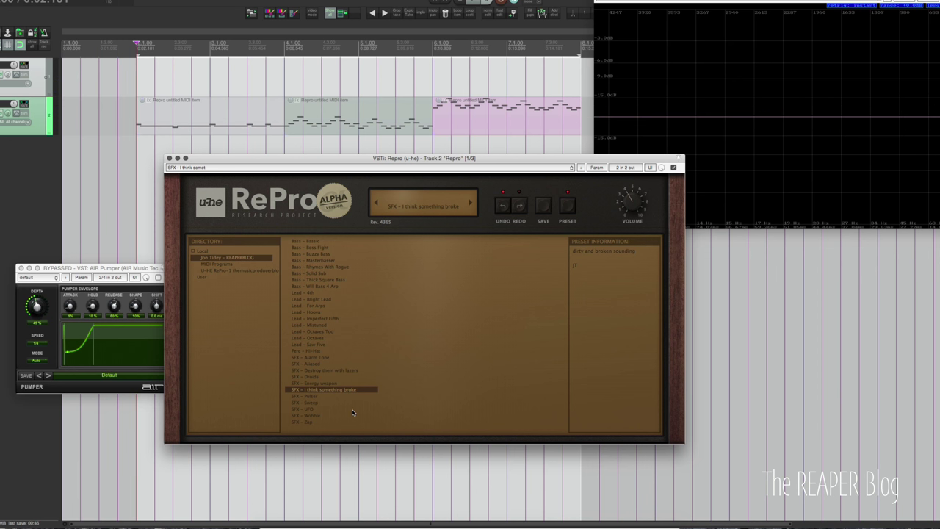
{"action": "key", "text": "Down"}
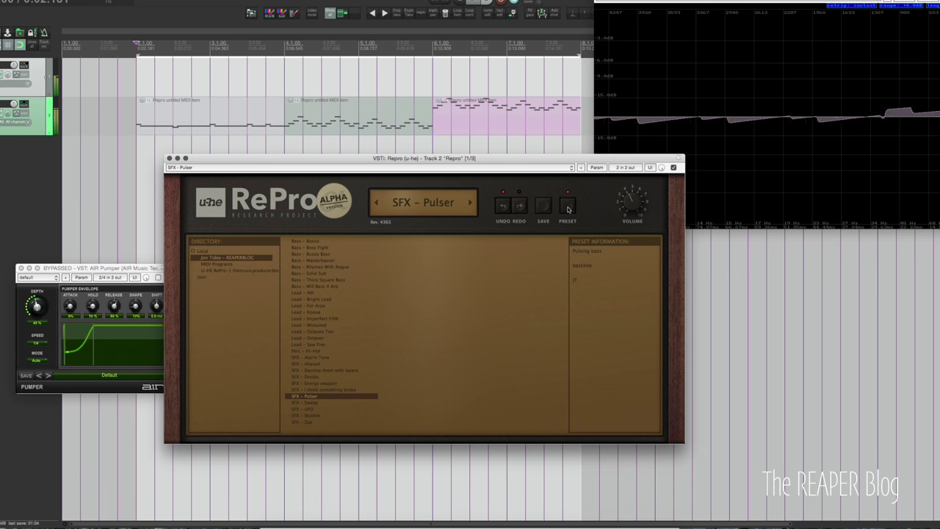
{"action": "left_click", "coordinate": [310, 409]}
Step: Load the SFX – Sweep preset and raise Oscillator B frequency to 7.50
{"action": "left_click", "coordinate": [329, 404]}
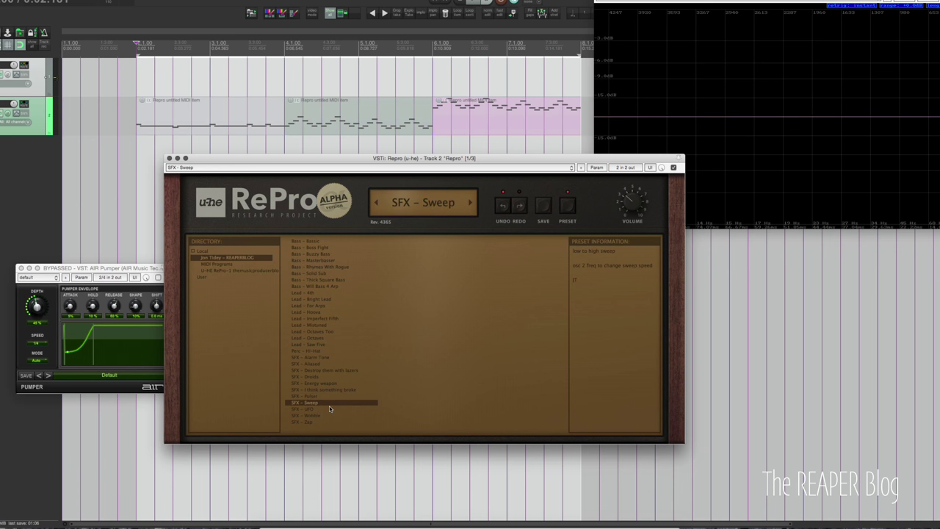
{"action": "left_click", "coordinate": [330, 406]}
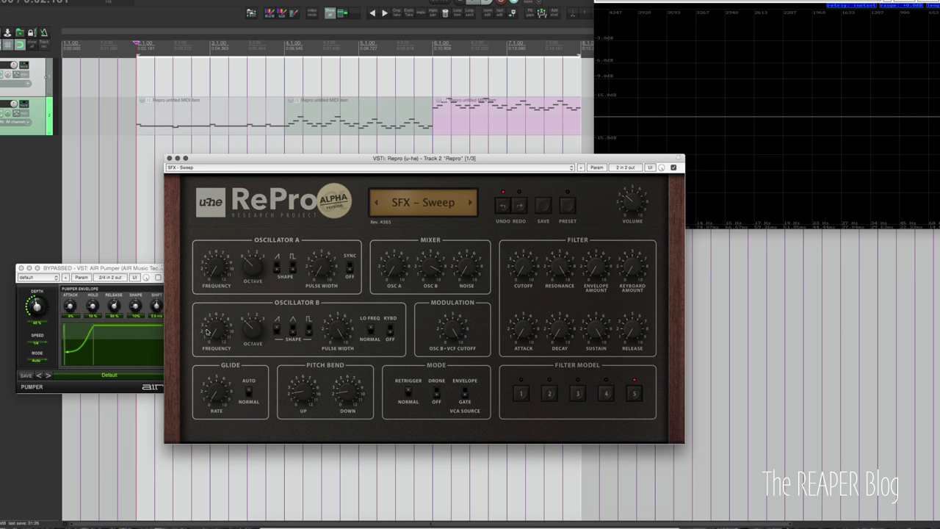
{"action": "mouse_move", "coordinate": [213, 332]}
{"action": "left_mouse_down"}
{"action": "mouse_move", "coordinate": [211, 276]}
{"action": "mouse_move", "coordinate": [215, 337]}
{"action": "left_mouse_up"}
Step: Load SFX – UFO, check it in the spectrum analyser, and nudge the filter cutoff
{"action": "left_click", "coordinate": [565, 207]}
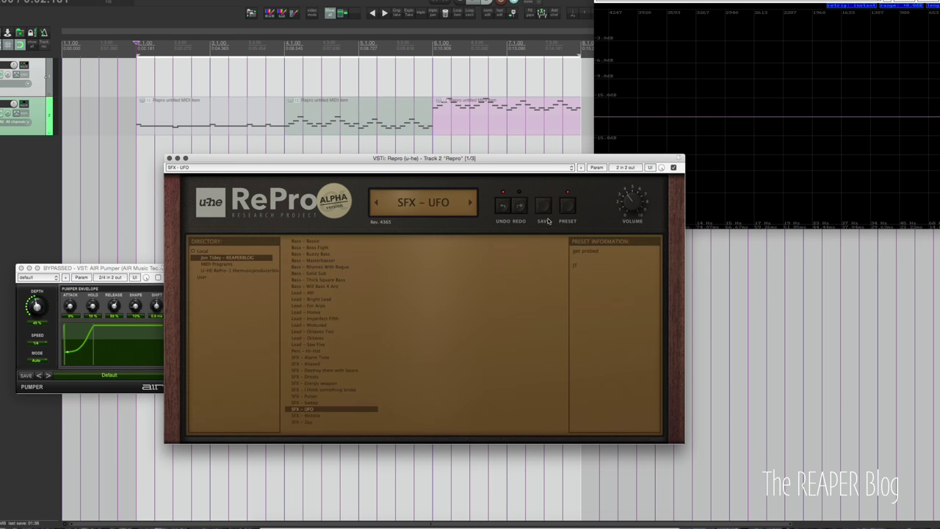
{"action": "left_click", "coordinate": [566, 207]}
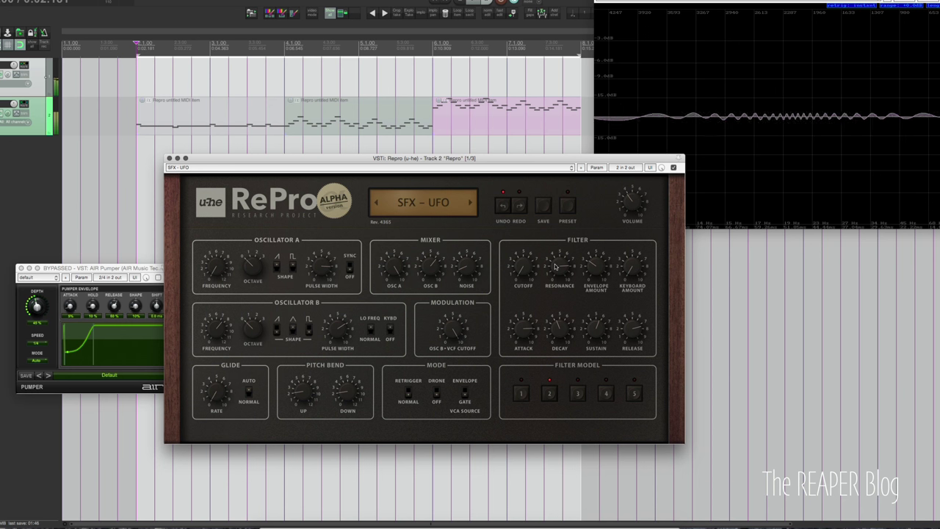
{"action": "left_click", "coordinate": [916, 7]}
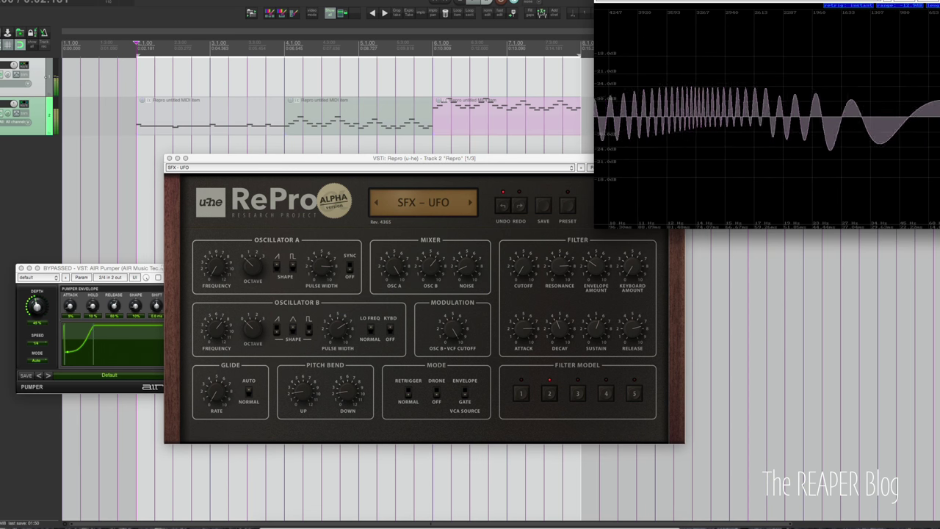
{"action": "left_click", "coordinate": [433, 317]}
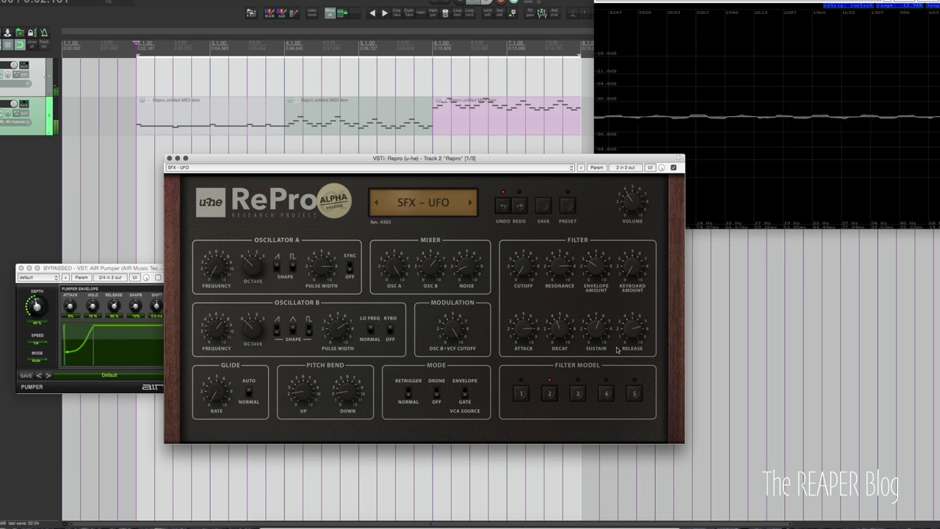
{"action": "left_click_drag", "start_coordinate": [519, 275], "coordinate": [533, 269]}
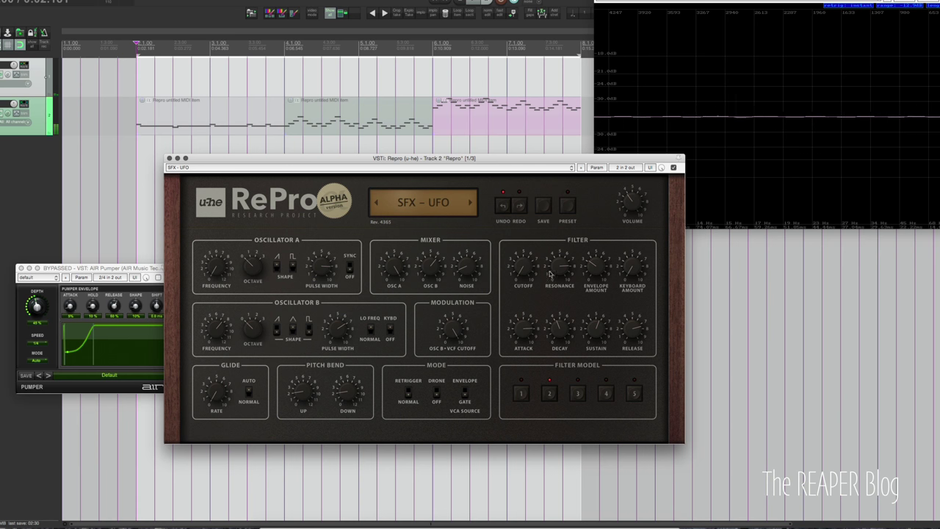
{"action": "left_click", "coordinate": [567, 208]}
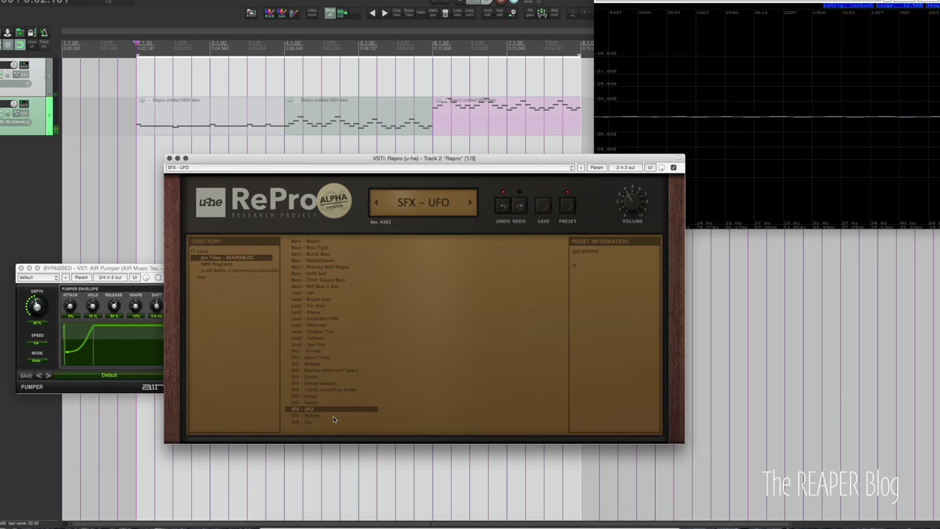
Step: Load SFX – Wobble, switch off Oscillator B's triangle wave and raise its frequency to 10.70
{"action": "key", "text": "Down"}
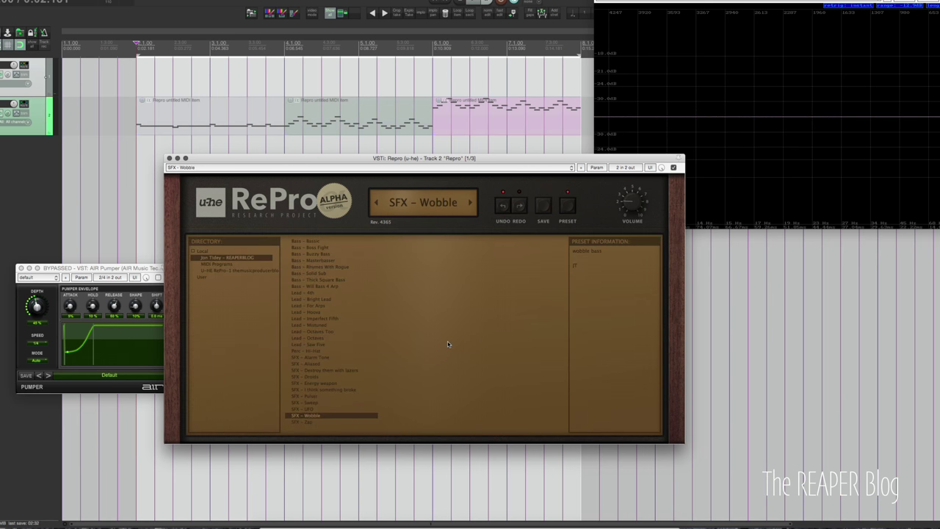
{"action": "left_click", "coordinate": [569, 211]}
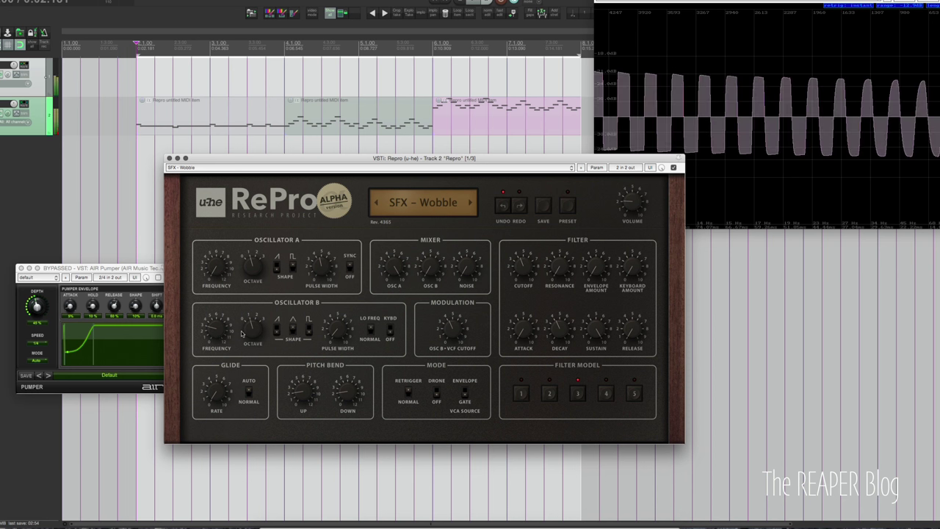
{"action": "mouse_move", "coordinate": [219, 342]}
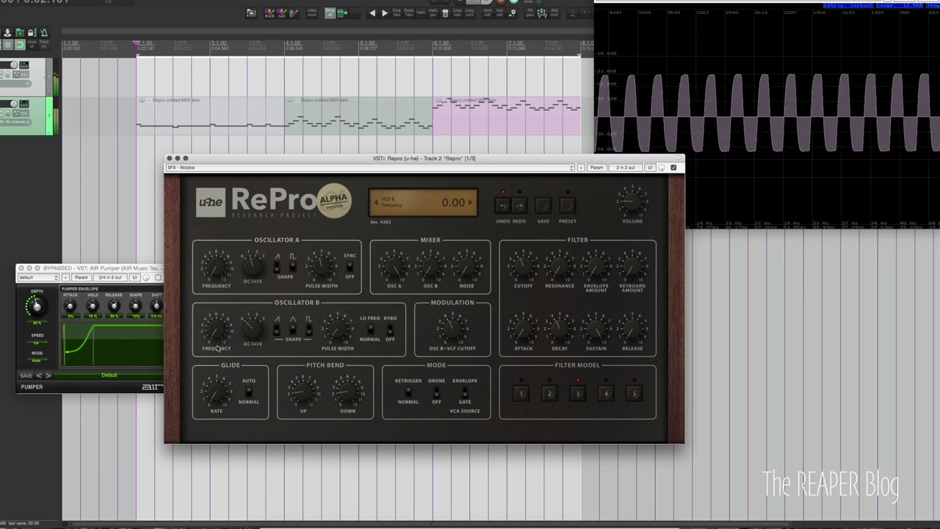
{"action": "mouse_move", "coordinate": [219, 348]}
{"action": "left_mouse_down"}
{"action": "mouse_move", "coordinate": [217, 324]}
{"action": "mouse_move", "coordinate": [218, 337]}
{"action": "left_mouse_up"}
{"action": "left_click", "coordinate": [292, 331]}
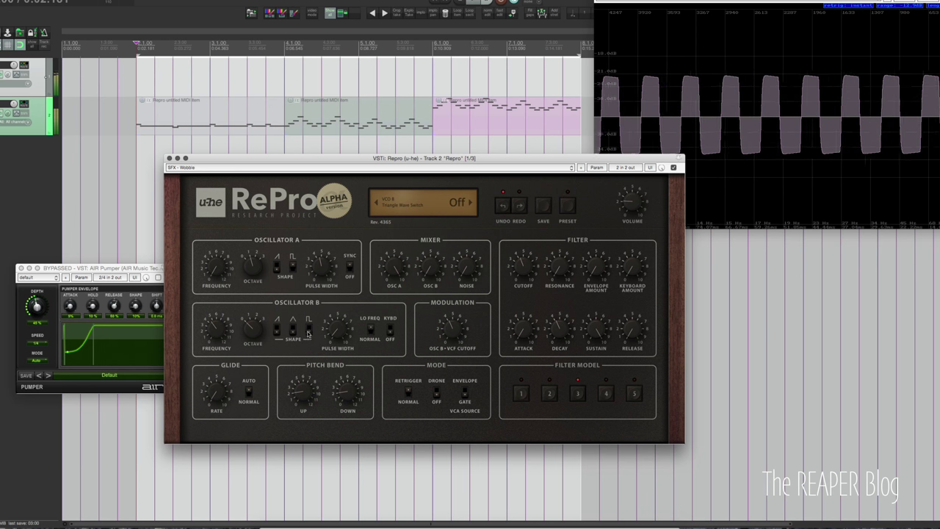
{"action": "left_click_drag", "start_coordinate": [224, 333], "coordinate": [225, 307]}
Step: Toggle Oscillator B's saw and shape switches, change its octave, and retune its frequency to 2.50
{"action": "left_click", "coordinate": [309, 329]}
{"action": "left_click", "coordinate": [277, 330]}
{"action": "left_click_drag", "start_coordinate": [219, 331], "coordinate": [261, 296]}
{"action": "left_click", "coordinate": [249, 336]}
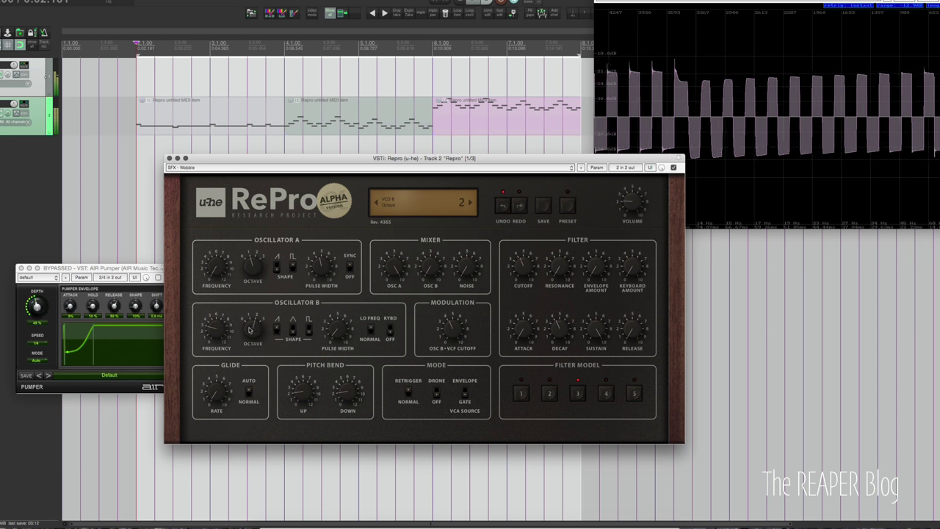
{"action": "left_click", "coordinate": [277, 329]}
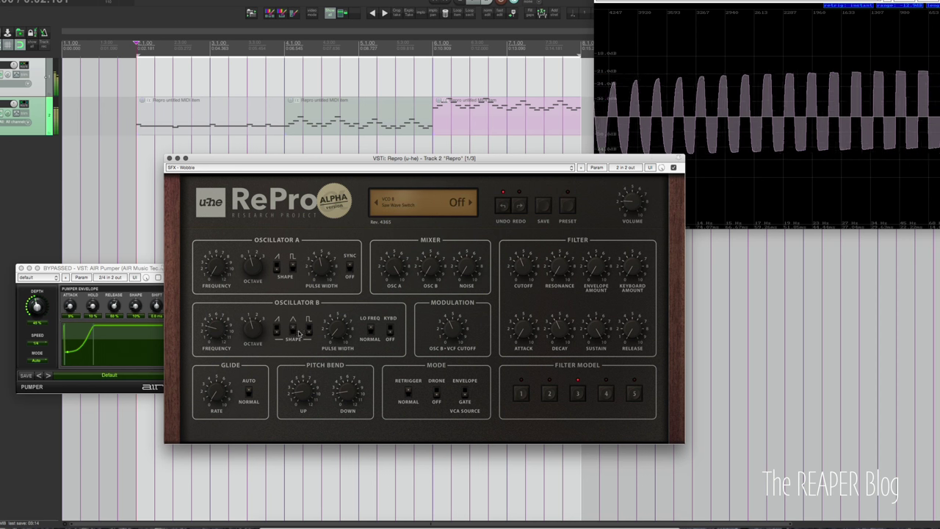
{"action": "mouse_move", "coordinate": [216, 332]}
{"action": "left_mouse_down"}
{"action": "mouse_move", "coordinate": [217, 312]}
{"action": "mouse_move", "coordinate": [221, 334]}
{"action": "left_mouse_up"}
Step: Load the SFX – Zap preset ('pew pew pow') from the preset list and let it play
{"action": "left_click", "coordinate": [568, 207]}
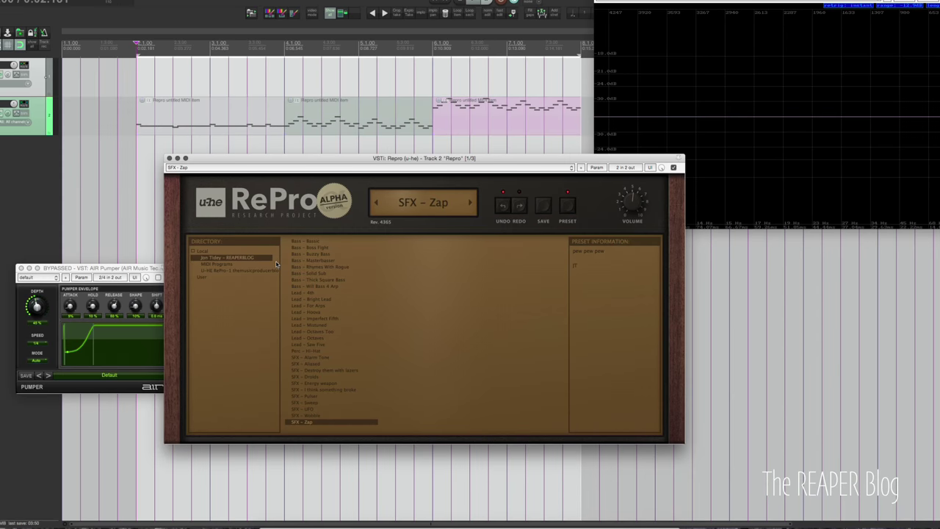
{"action": "right_click", "coordinate": [260, 259]}
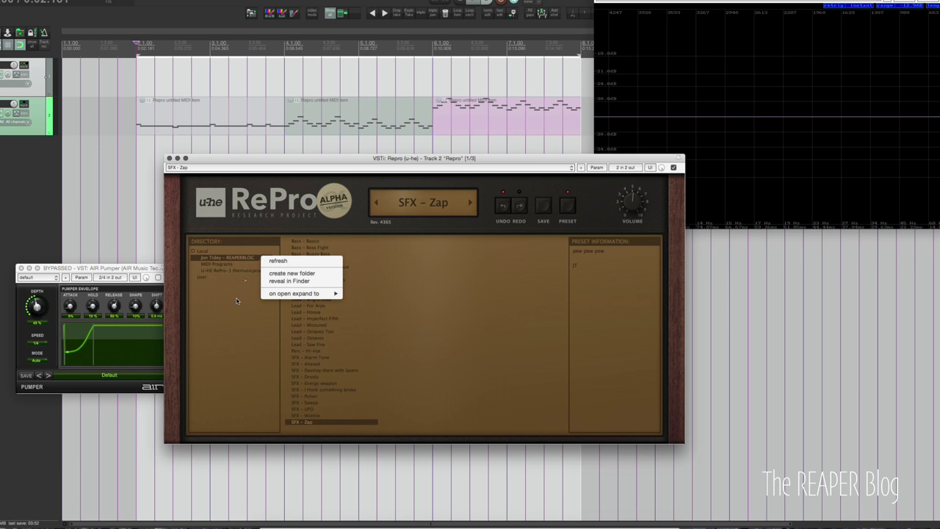
{"action": "left_click", "coordinate": [240, 287]}
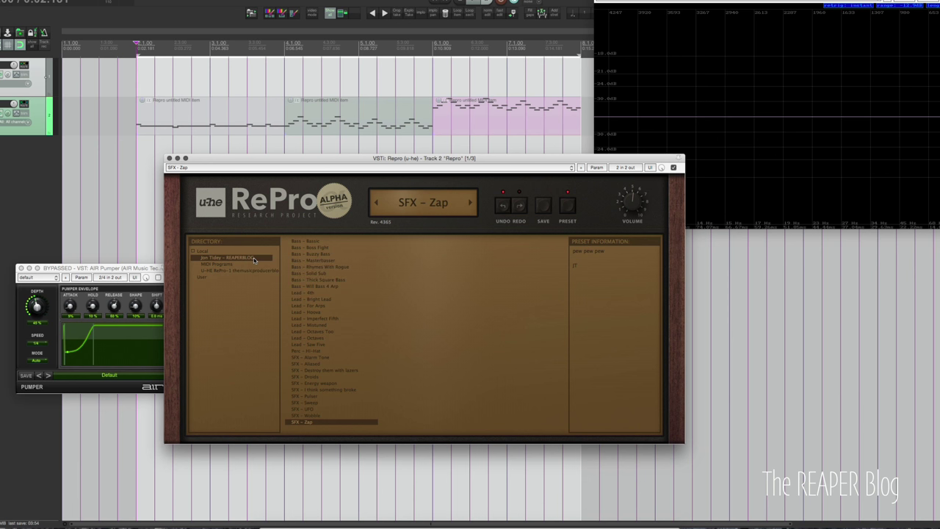
{"action": "right_click", "coordinate": [216, 253]}
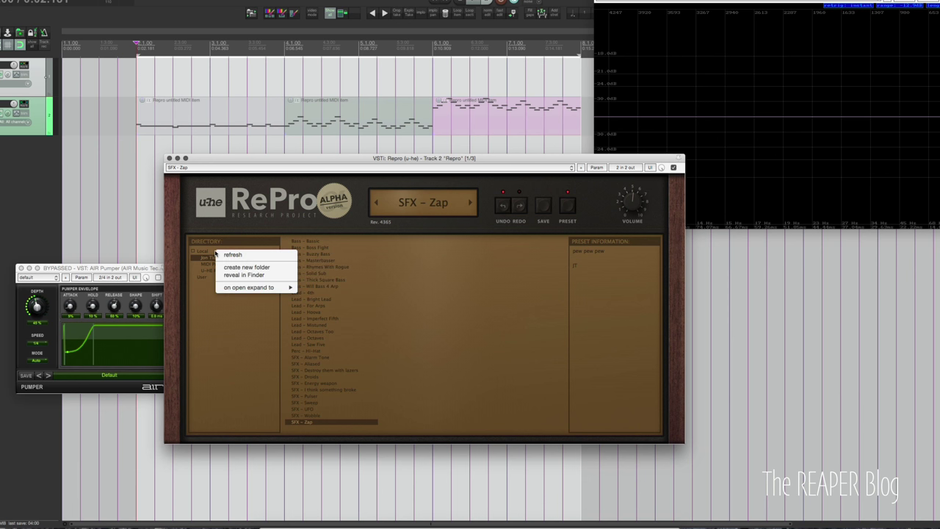
{"action": "left_click", "coordinate": [245, 276]}
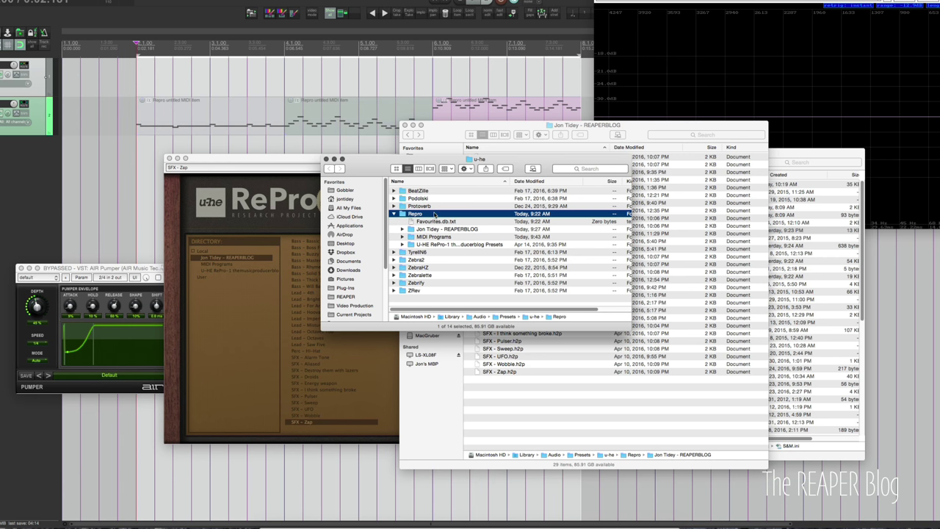
{"action": "left_click", "coordinate": [469, 230]}
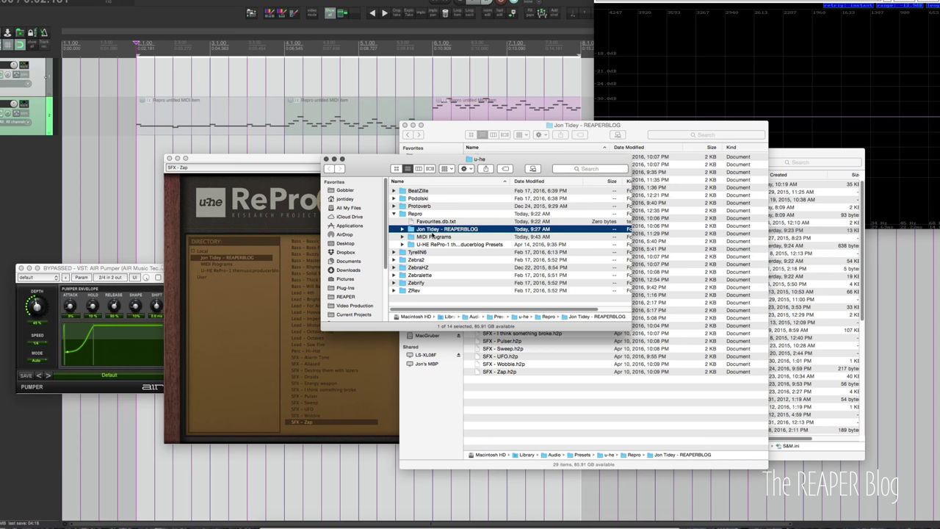
{"action": "key", "text": "super+Tab"}
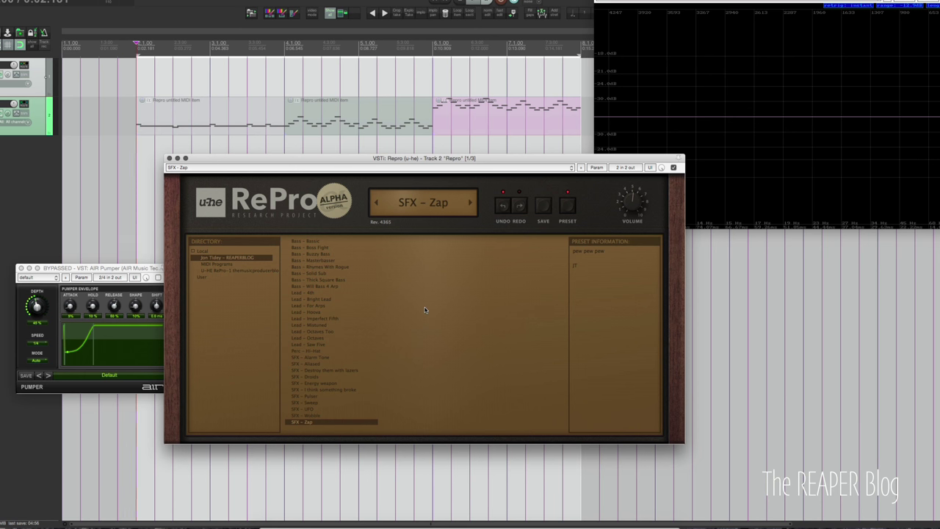
Step: Switch to Firefox on reaperblog.net/subscribe and place the cursor in the Email Address field
{"action": "key", "text": "super+Tab"}
{"action": "key", "text": "super+Tab"}
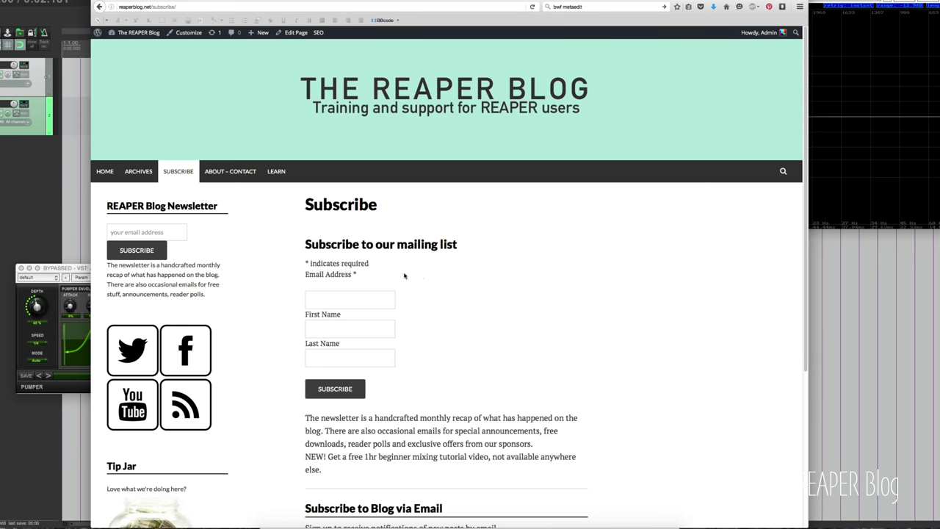
{"action": "left_click", "coordinate": [373, 297]}
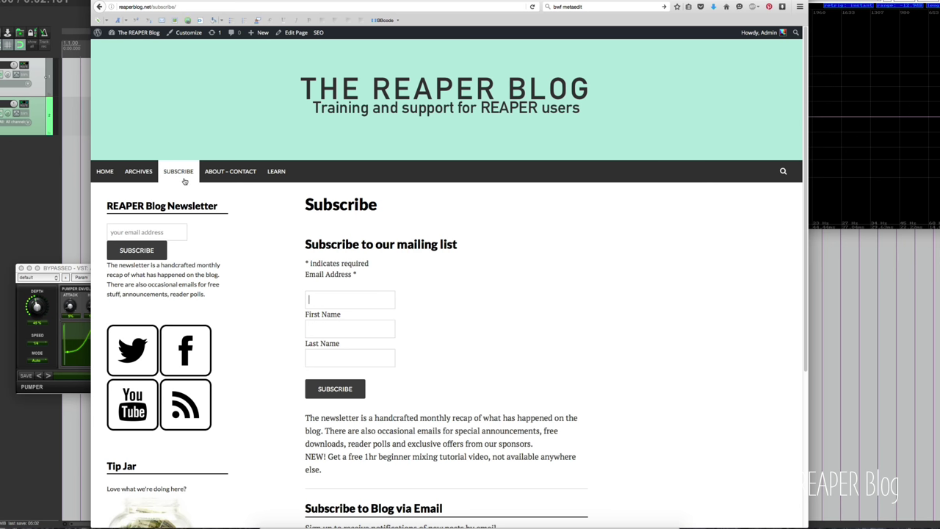